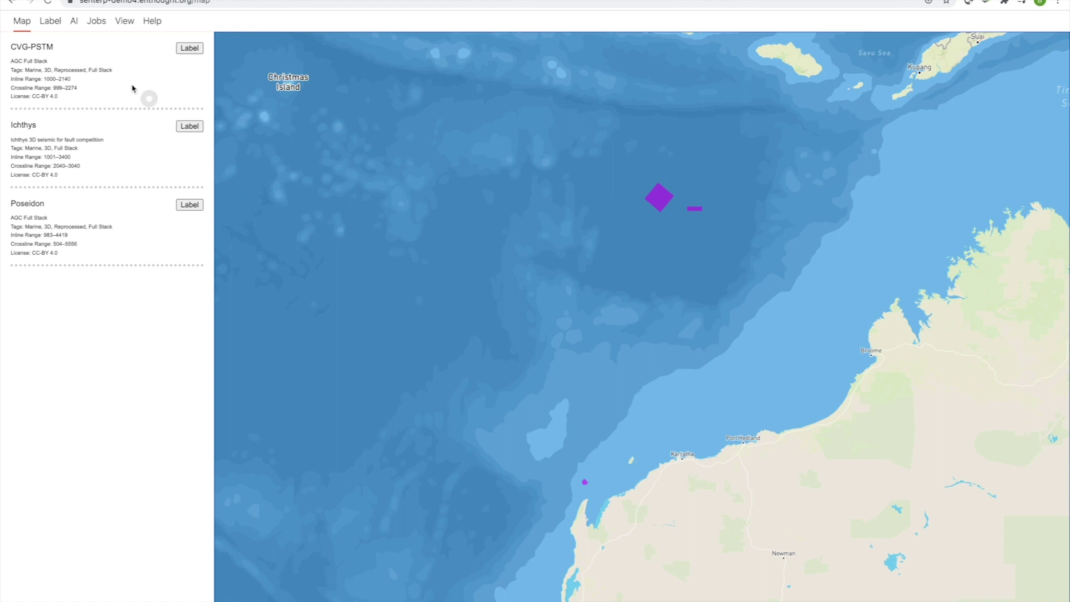
# Zoom to the CVG-PSTM survey, open it for labeling and display inline 1450 instead of the crossline
pyautogui.click(49, 68)
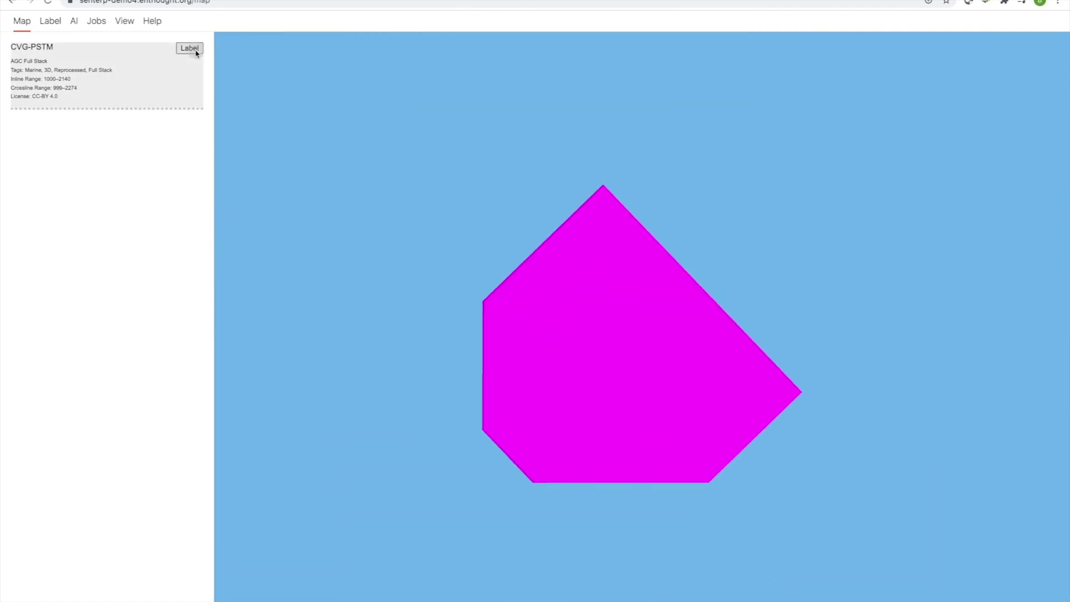
pyautogui.click(196, 52)
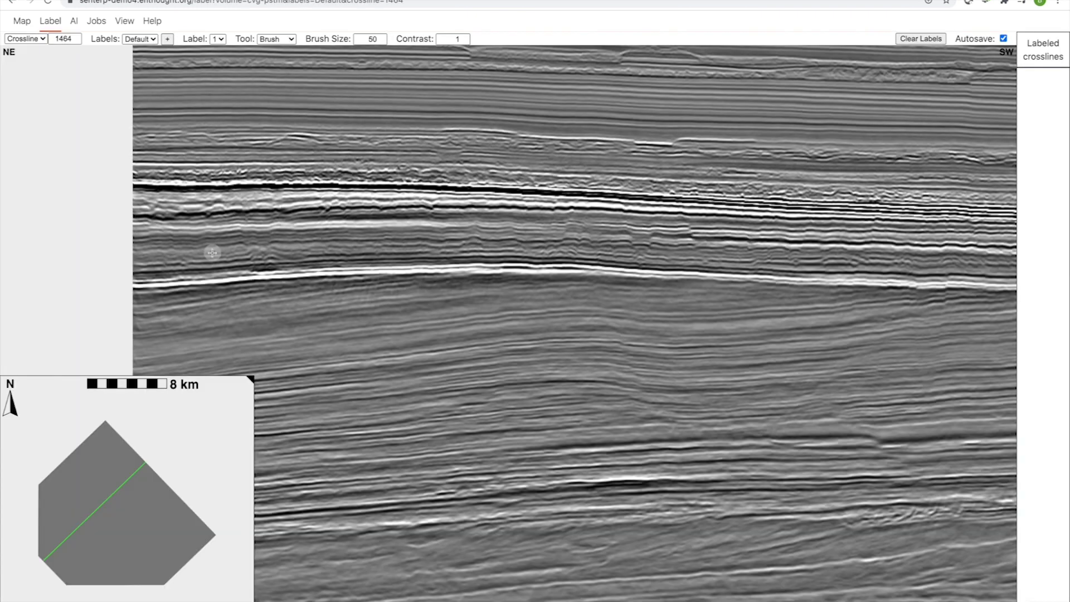
pyautogui.click(18, 39)
pyautogui.click(25, 28)
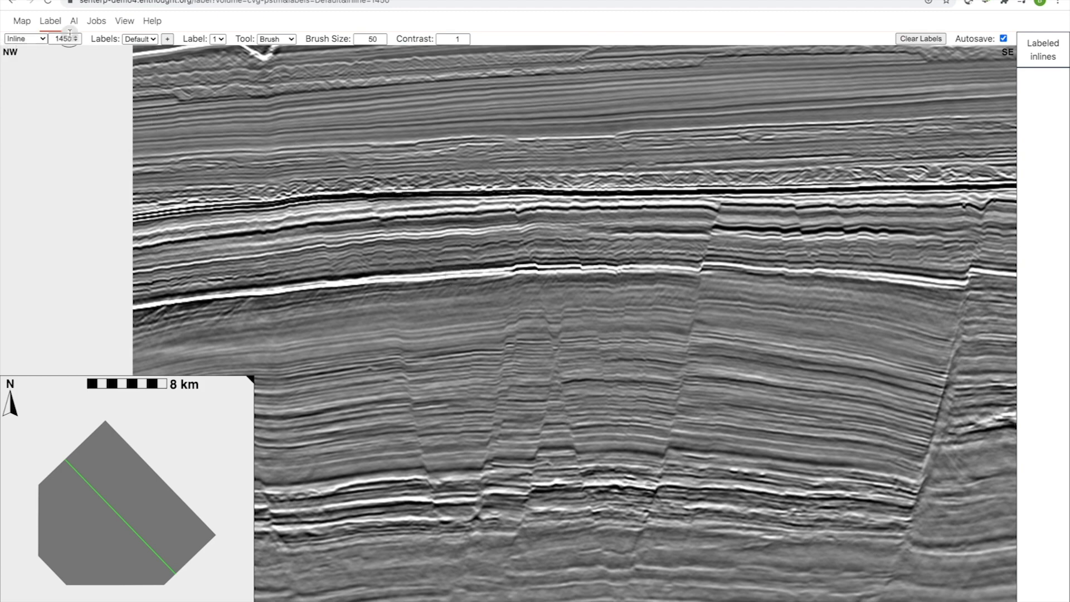
pyautogui.scroll(-2, 450, 242)
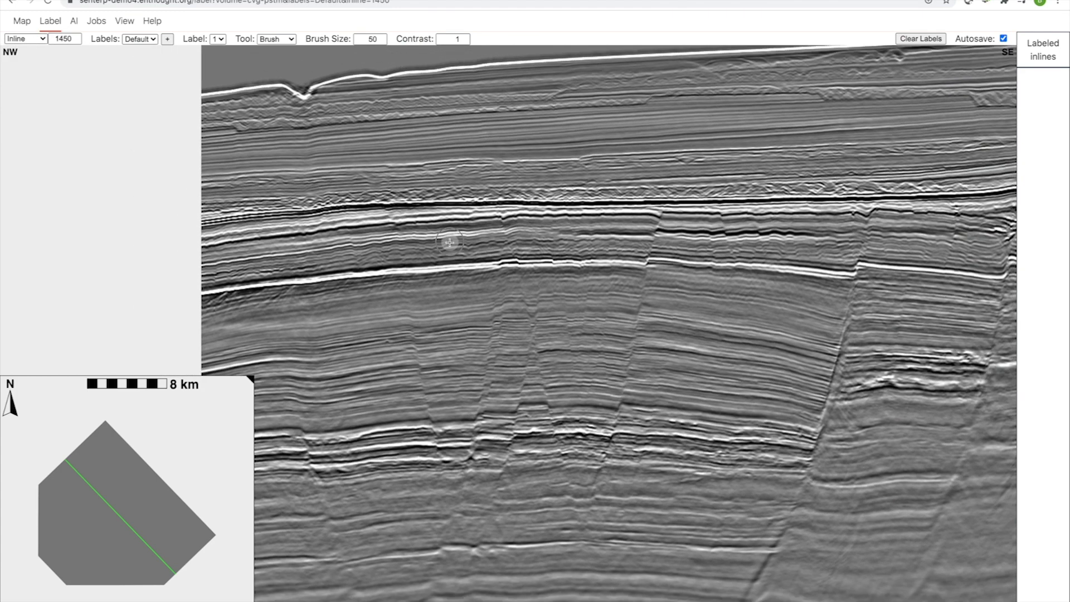
pyautogui.hscroll(5, 450, 243)
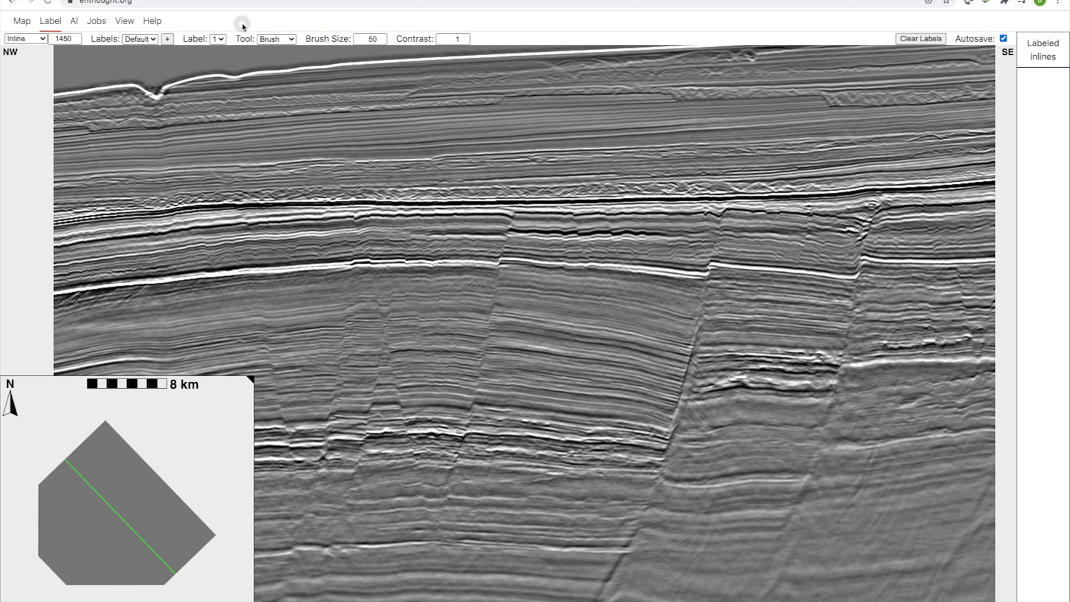
# Switch to the Horizon tool and fill red between the reflectors in the centre and on the left
pyautogui.click(278, 40)
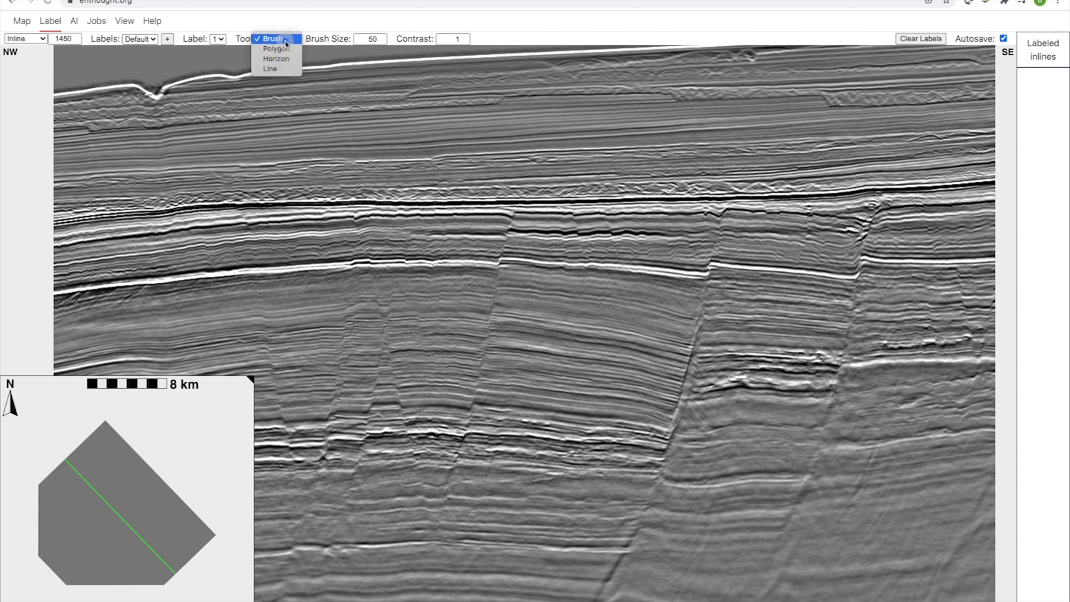
pyautogui.click(281, 60)
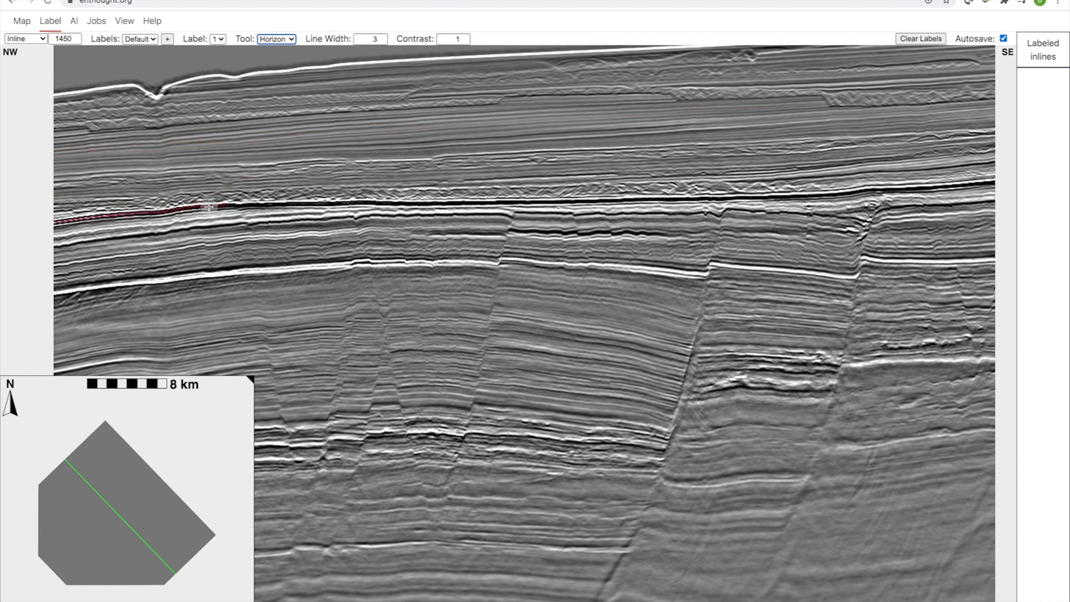
pyautogui.click(284, 206)
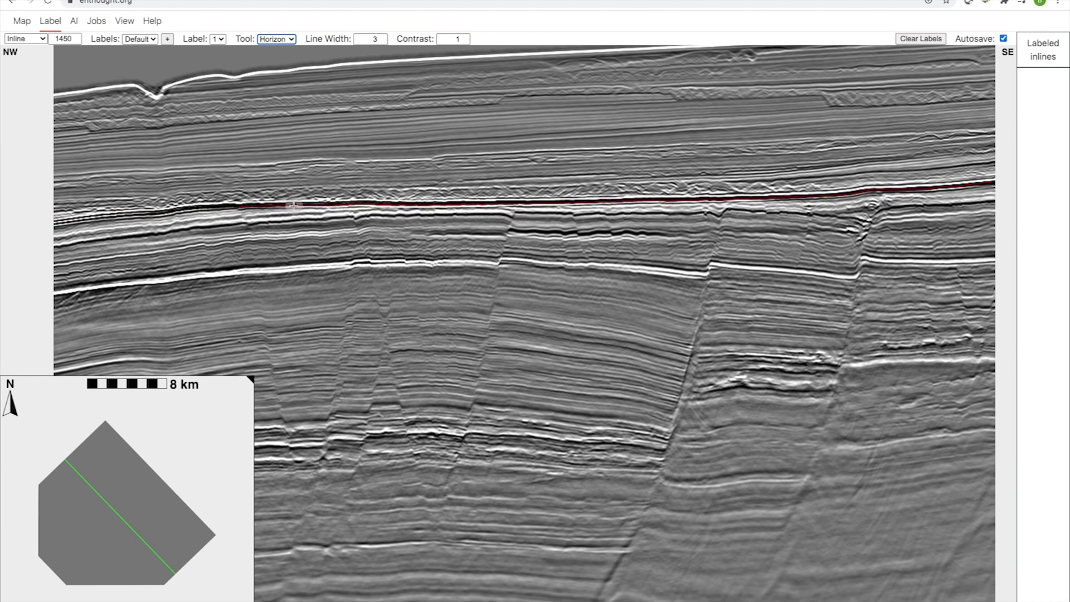
pyautogui.click(294, 206)
pyautogui.click(331, 262)
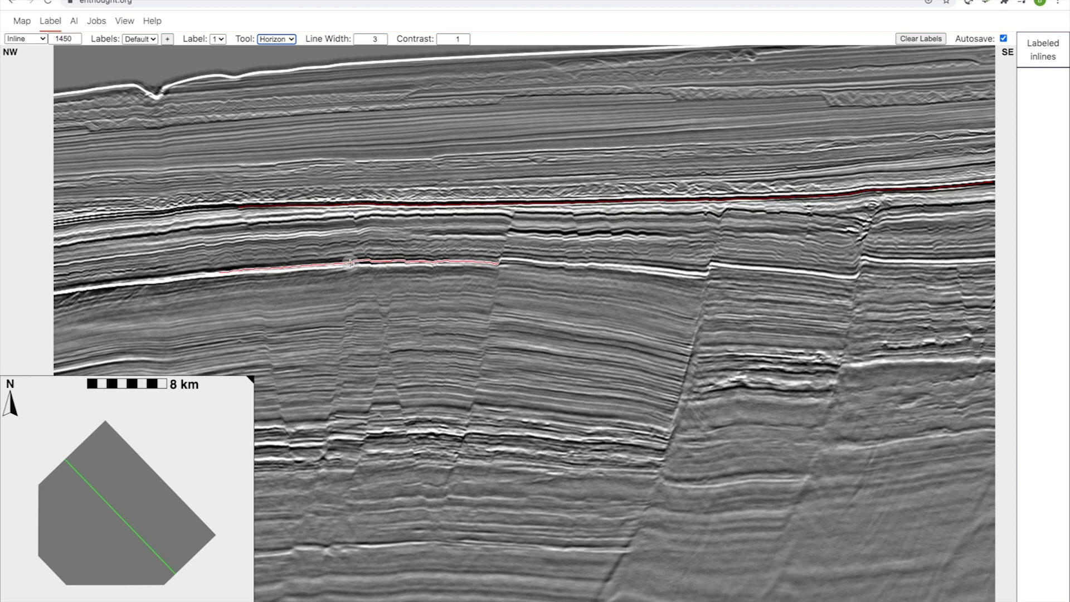
pyautogui.click(350, 262)
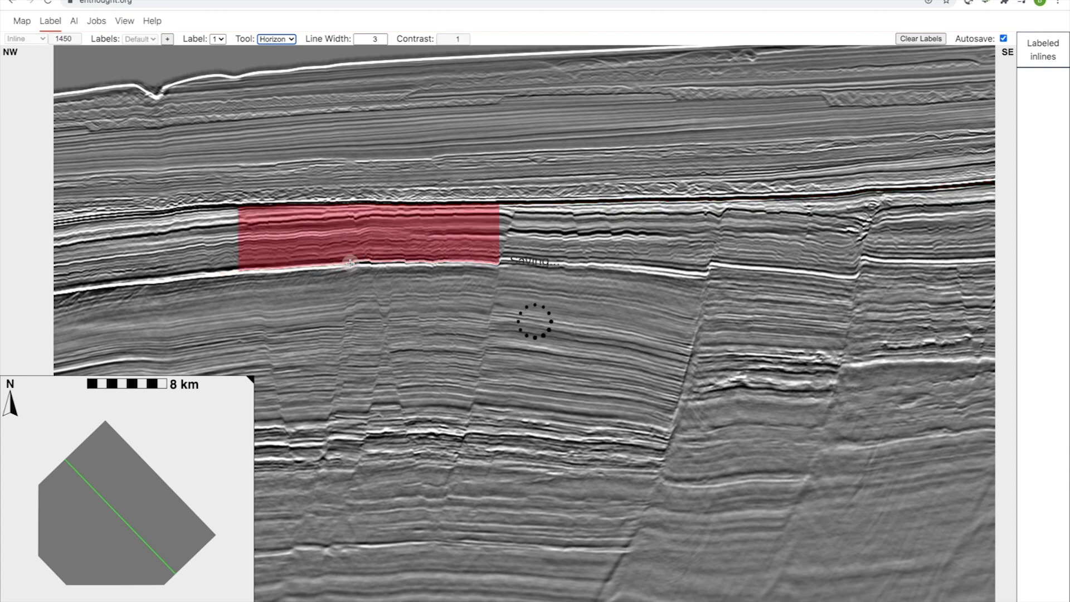
pyautogui.click(198, 209)
pyautogui.click(178, 270)
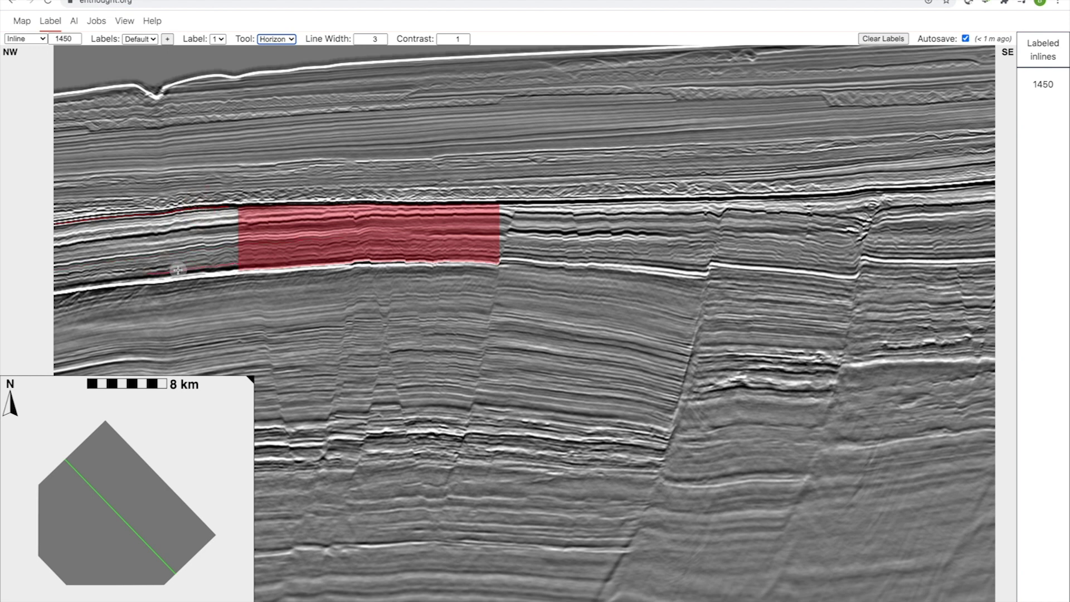
pyautogui.click(175, 279)
# Extend the red interval across the middle, beyond the fault and along the remaining stretch
pyautogui.click(612, 202)
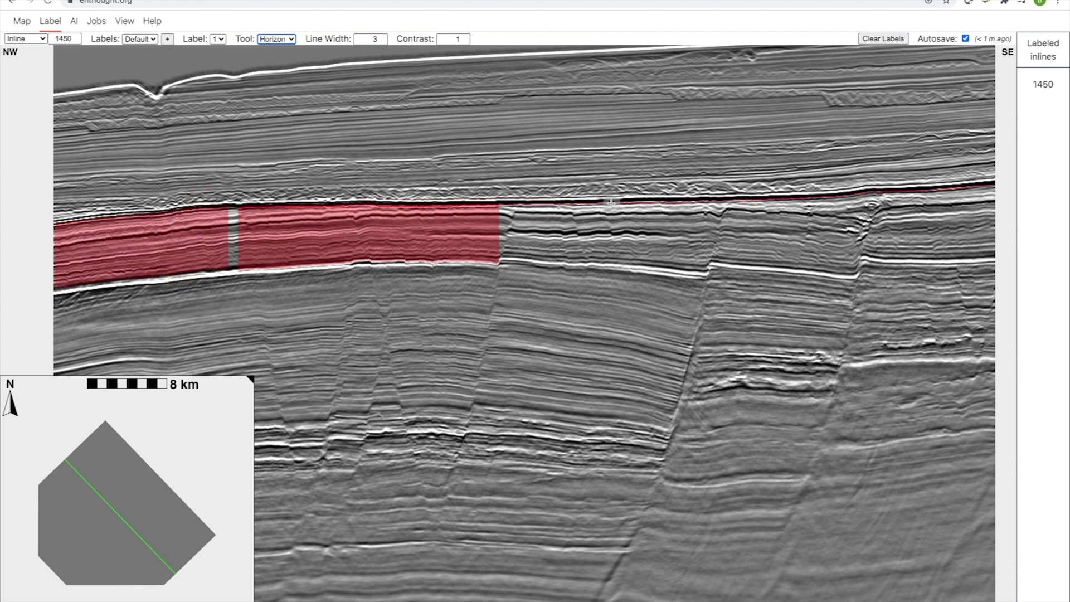
pyautogui.click(611, 201)
pyautogui.click(570, 256)
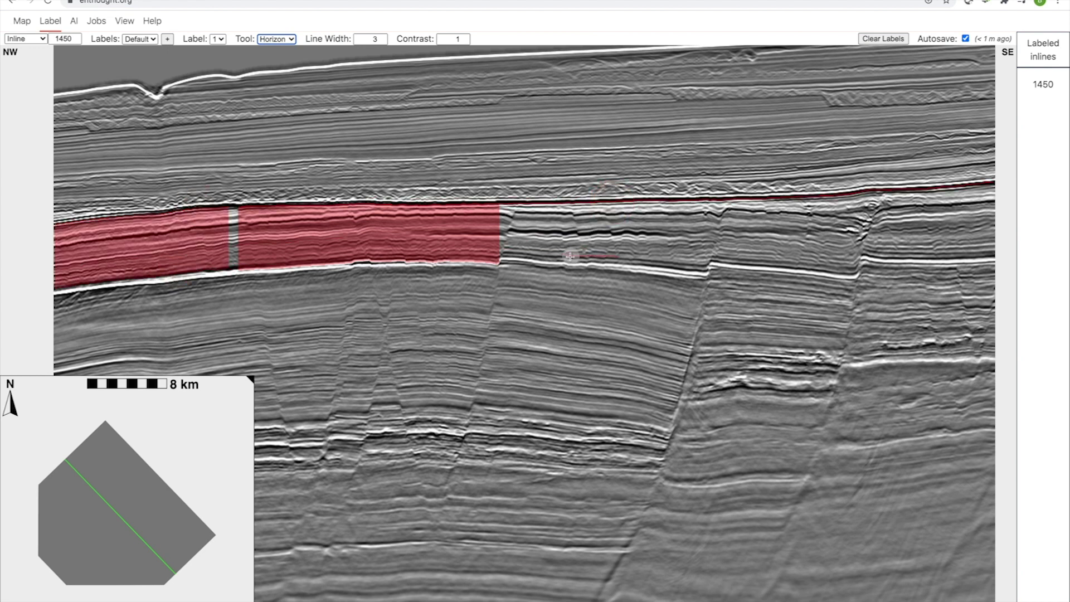
pyautogui.click(570, 256)
pyautogui.click(907, 189)
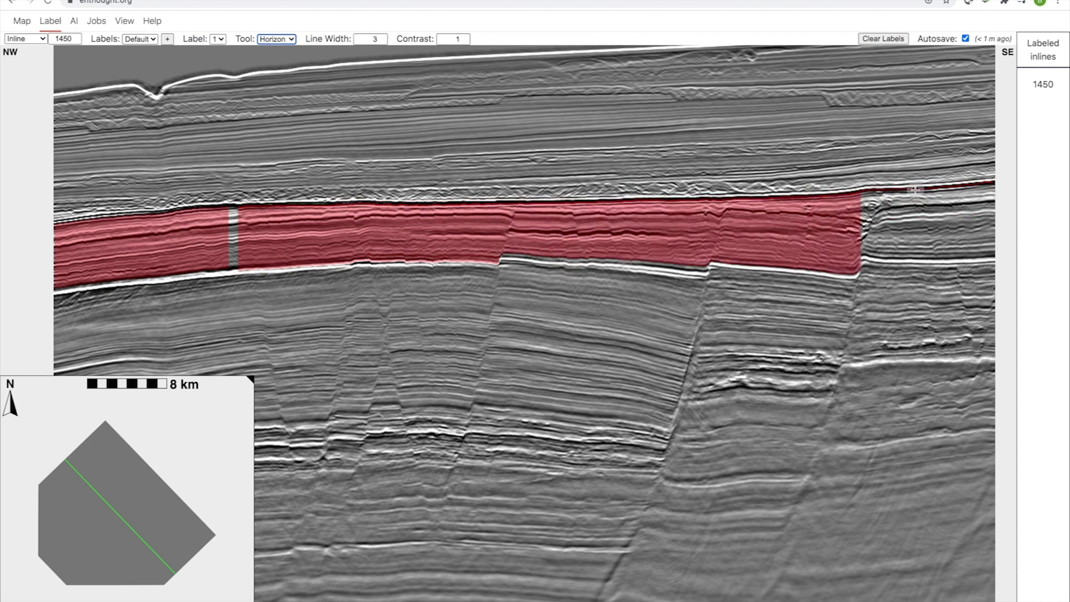
pyautogui.click(915, 187)
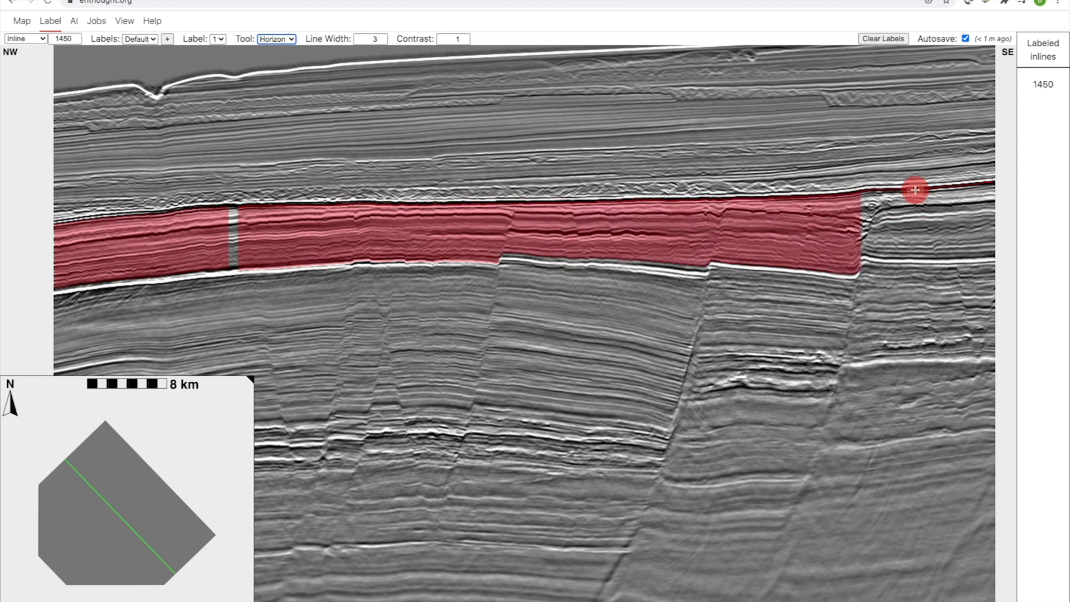
pyautogui.click(909, 251)
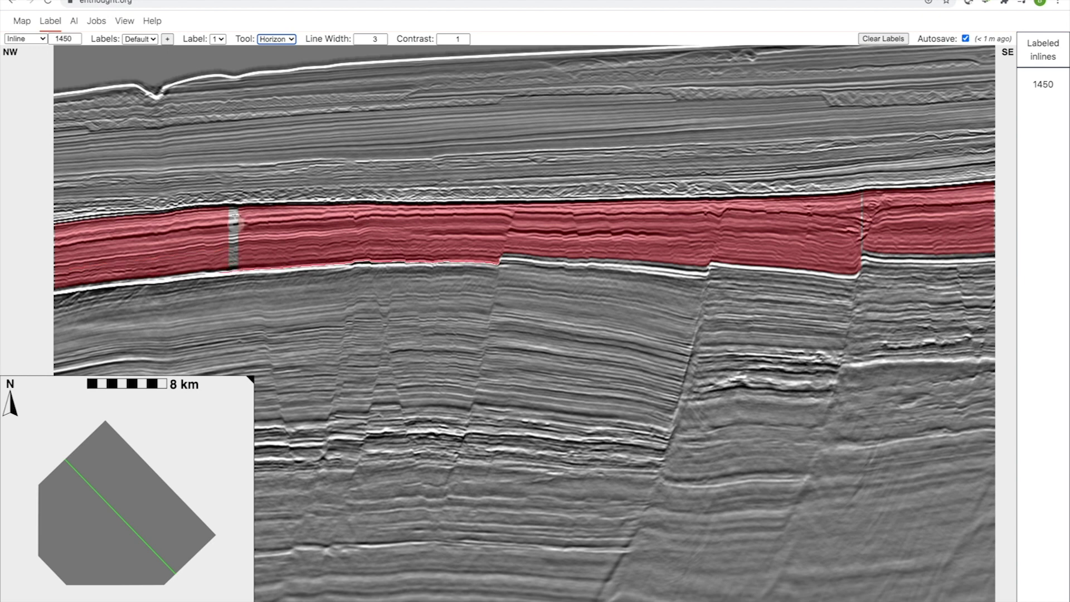
pyautogui.click(236, 199)
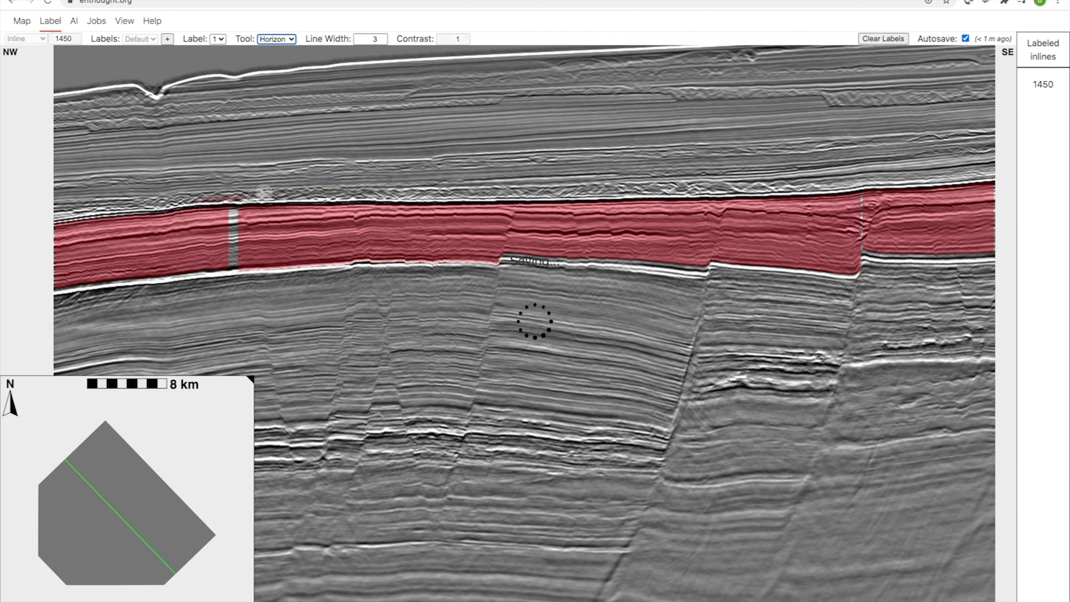
# Draw a four-corner polygon over the narrow grey strip to fill it red
pyautogui.press('p')
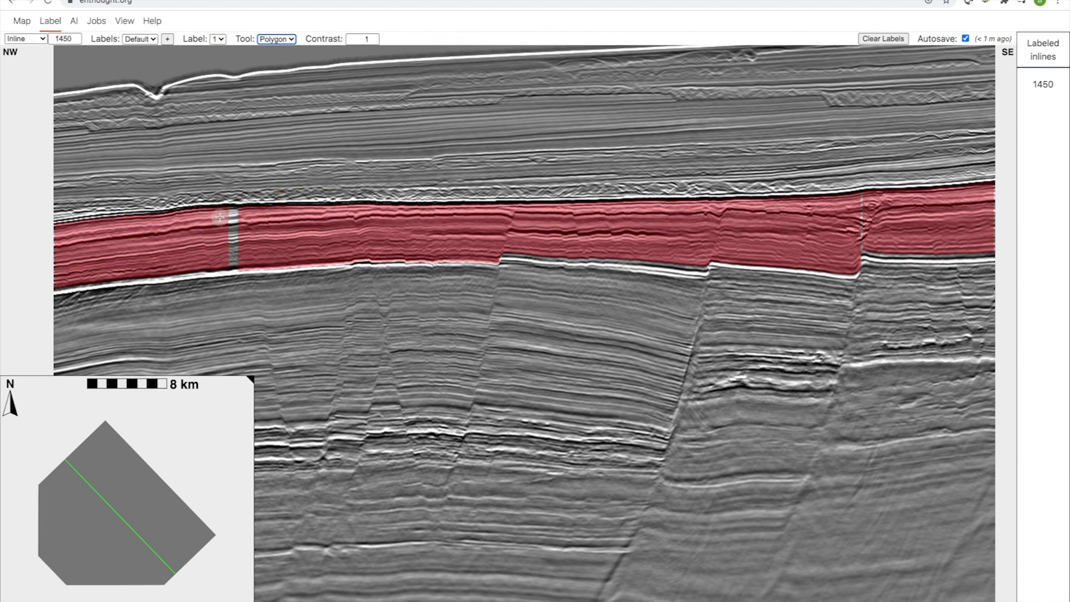
pyautogui.scroll(5, 219, 217)
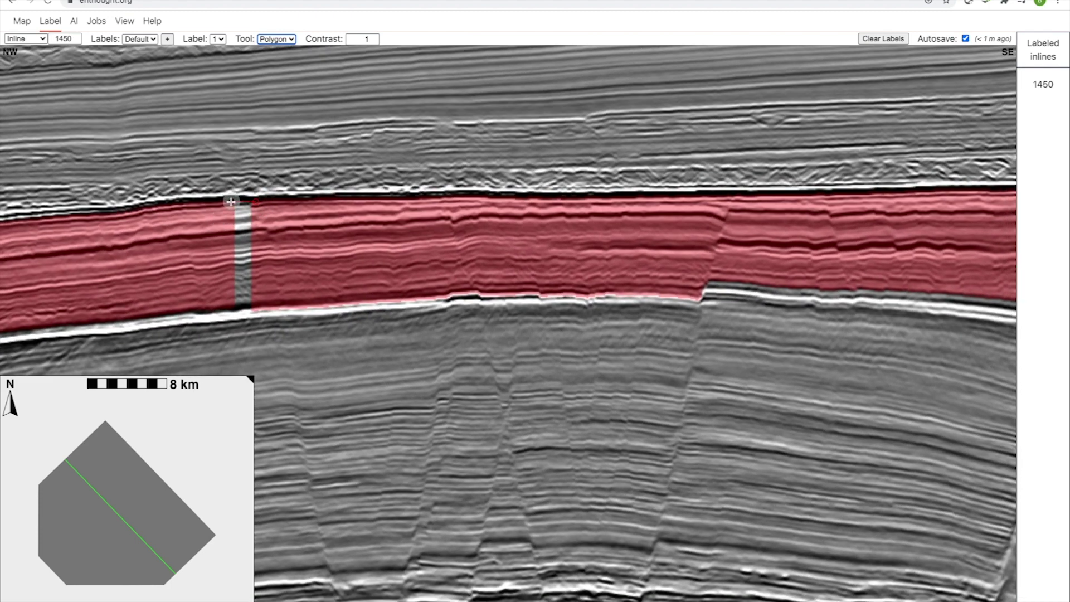
pyautogui.click(231, 204)
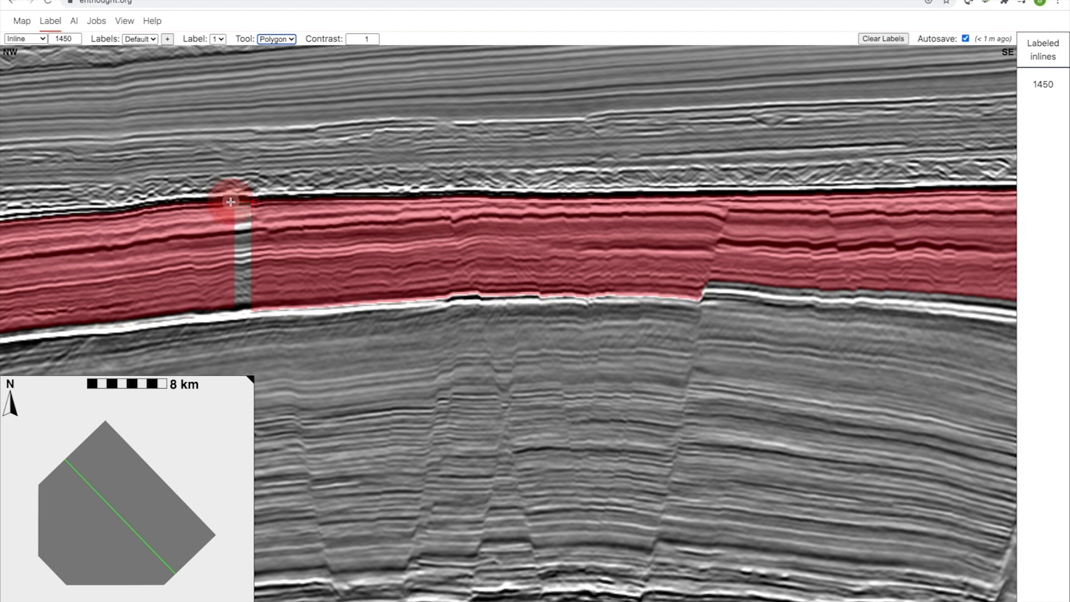
pyautogui.click(229, 307)
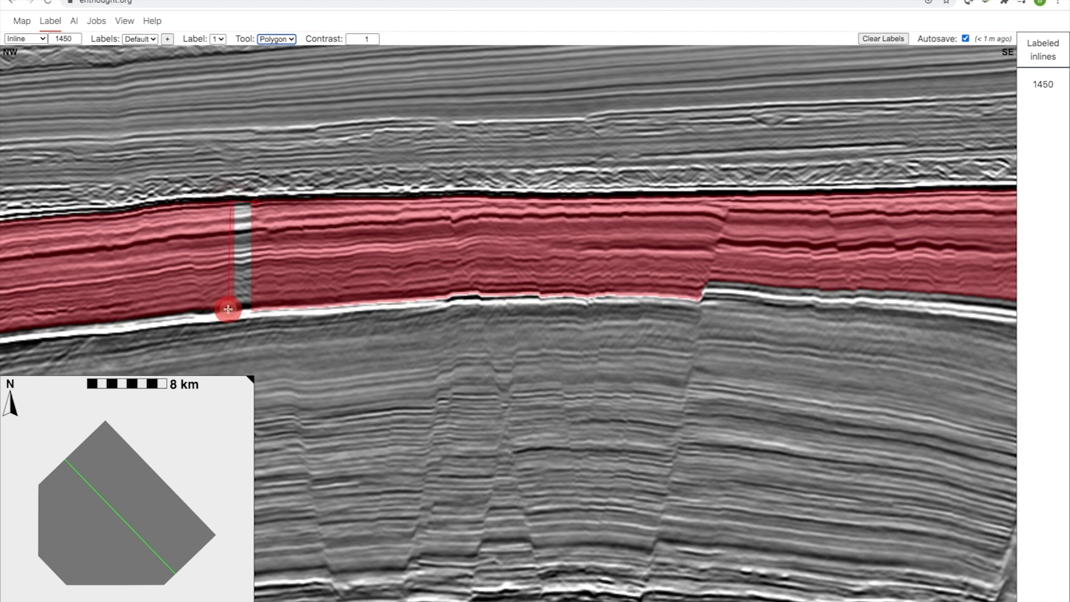
pyautogui.click(263, 306)
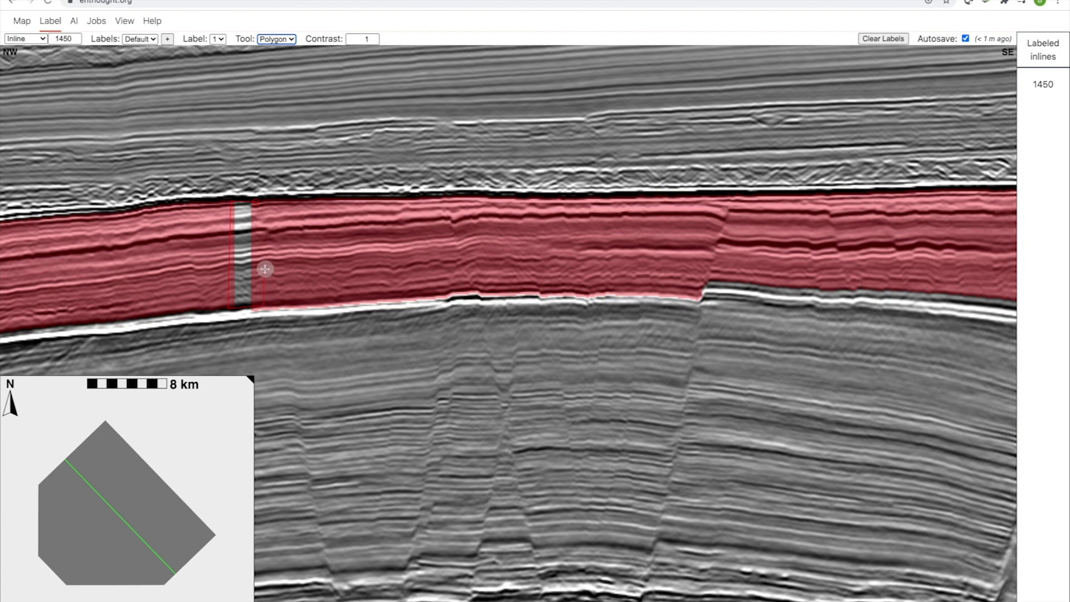
pyautogui.click(256, 203)
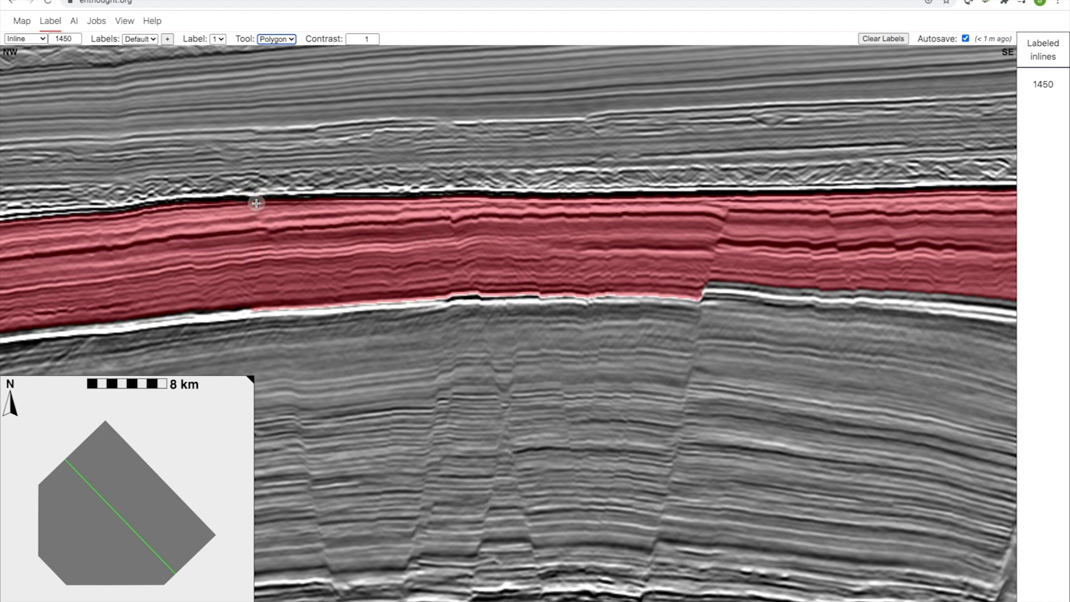
pyautogui.scroll(-5, 322, 286)
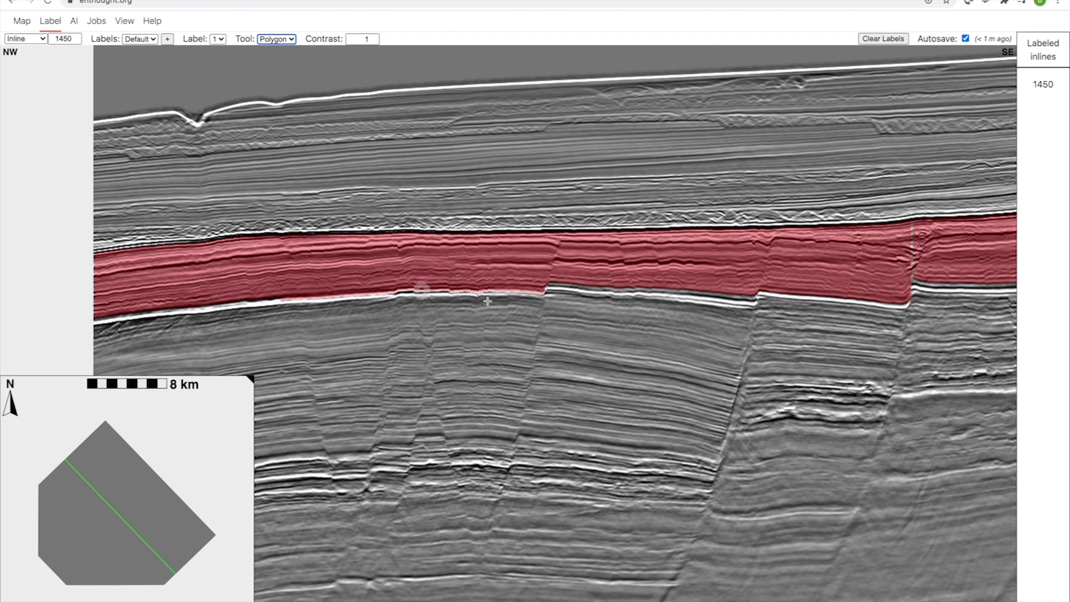
pyautogui.hscroll(3, 547, 229)
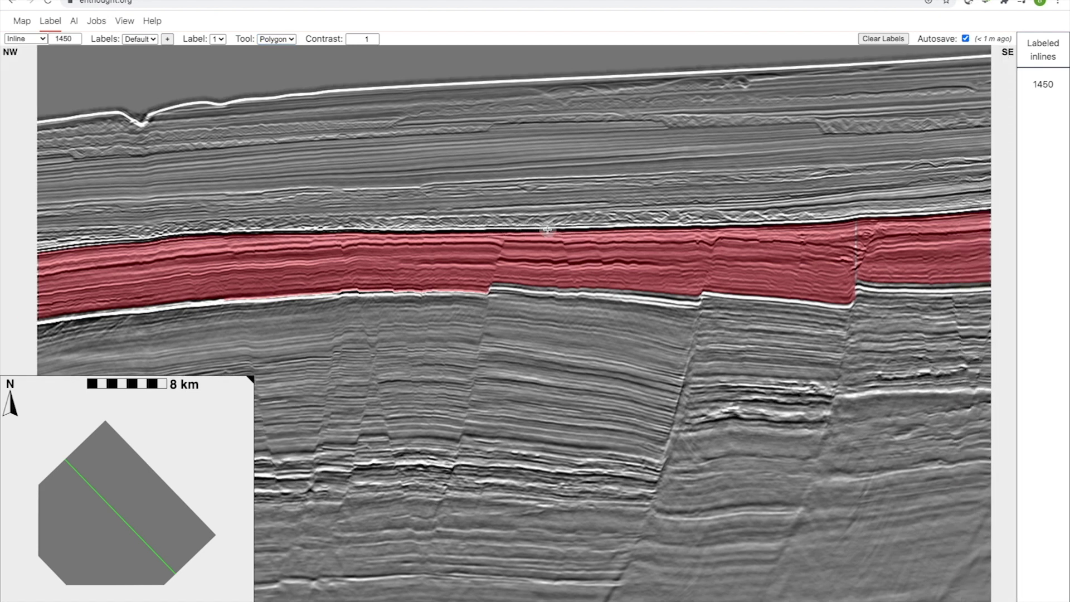
pyautogui.click(279, 39)
# Brush red over the unlabeled sliver beside the fault
pyautogui.click(283, 30)
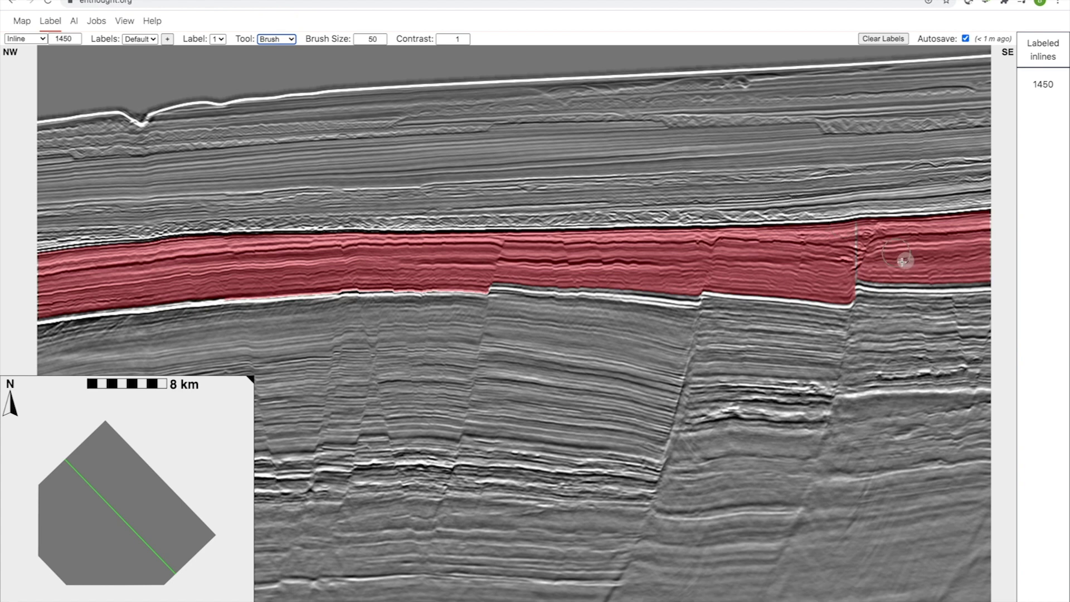
pyautogui.moveTo(854, 264); pyautogui.dragTo(856, 238)
pyautogui.click(286, 39)
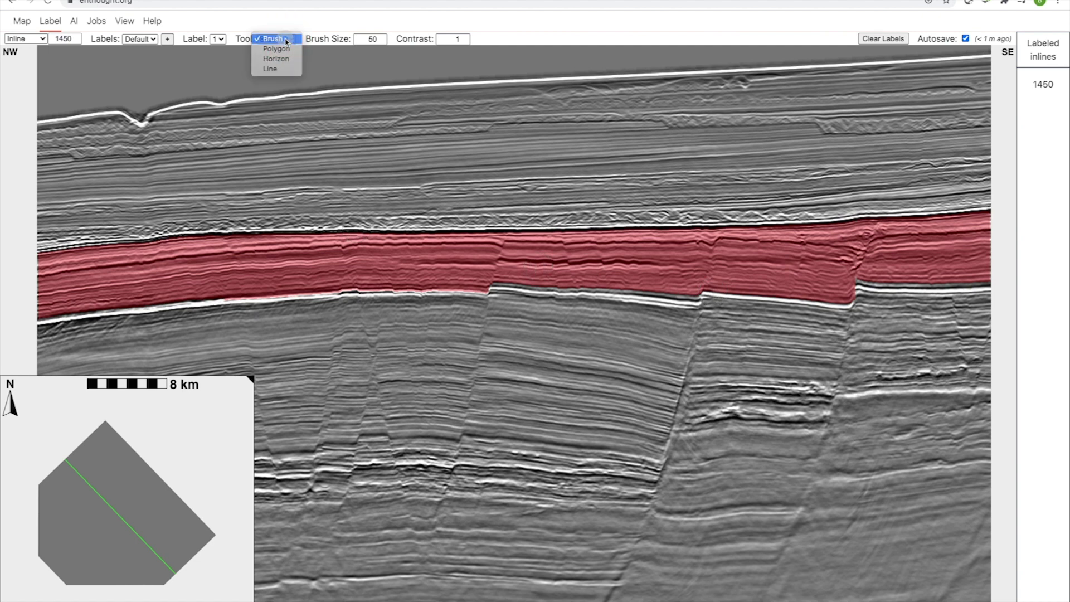
pyautogui.click(286, 40)
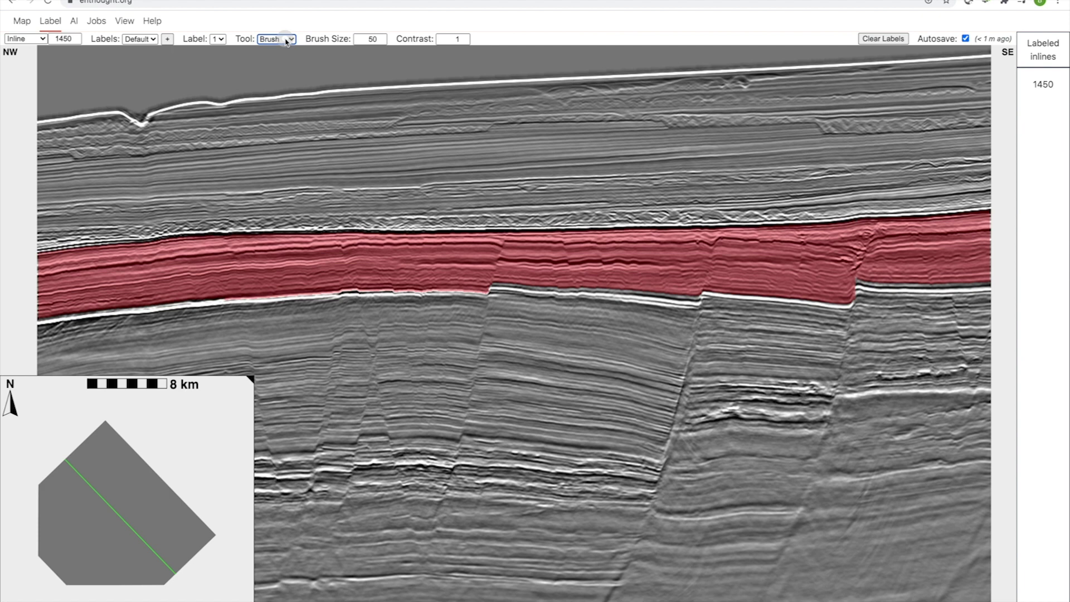
# Switch back to the Horizon tool and extend the red interval down to the lower horizon
pyautogui.press('Down')
pyautogui.press('Down')
pyautogui.press('Down')
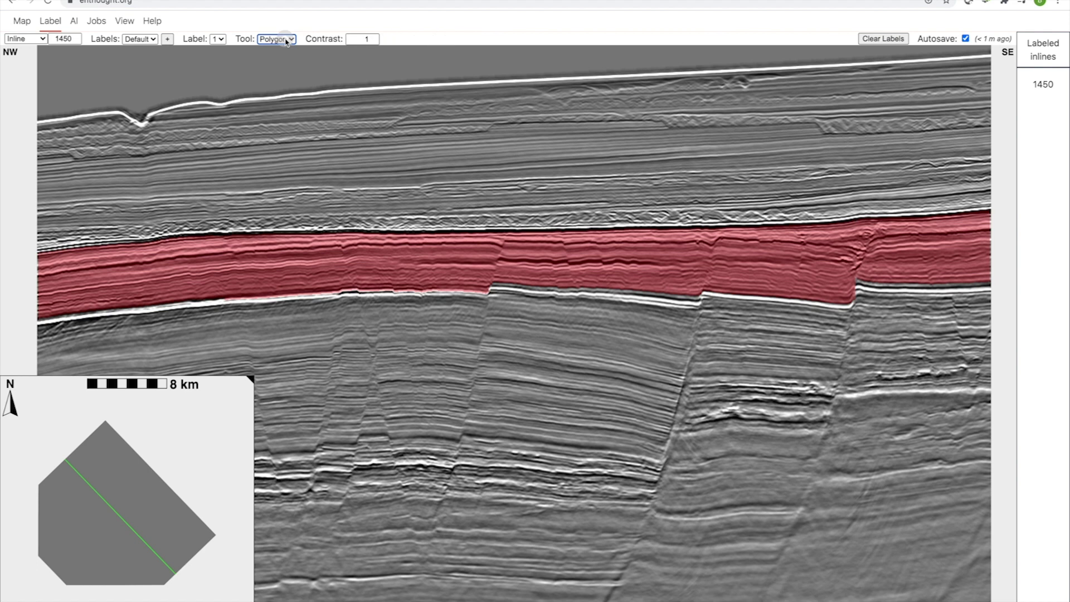
pyautogui.press('Down')
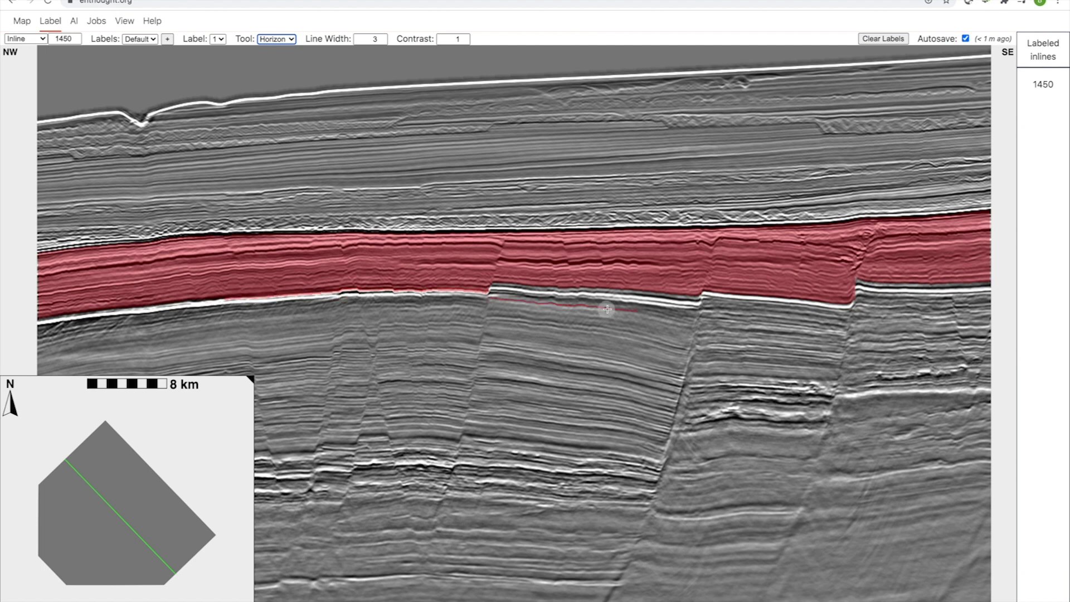
pyautogui.click(831, 297)
# Pick points along the bright lower reflector so the red fill's lower edge follows it
pyautogui.click(785, 293)
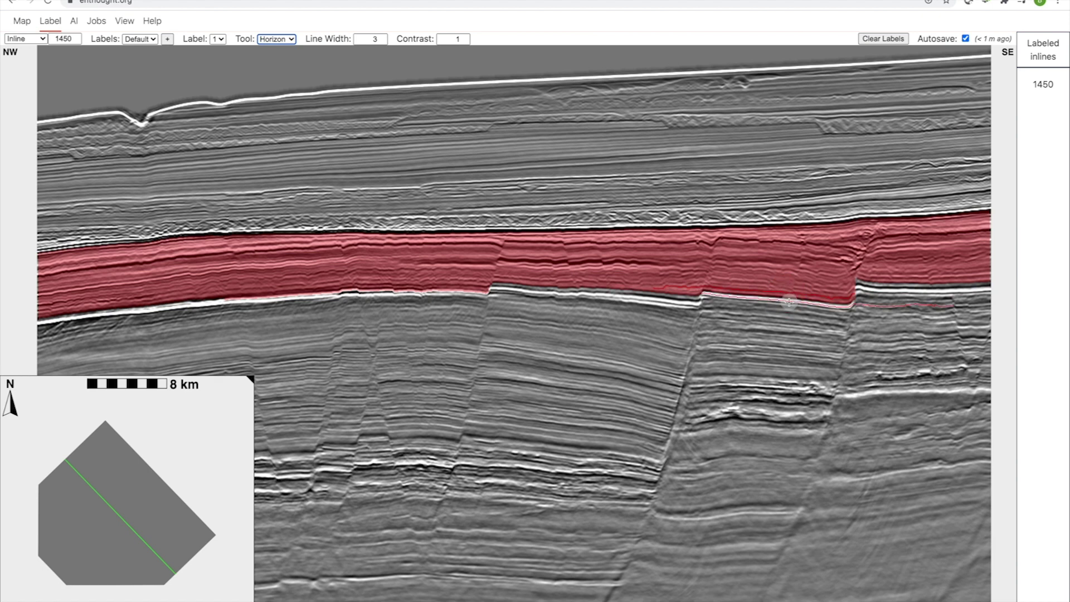
pyautogui.click(789, 301)
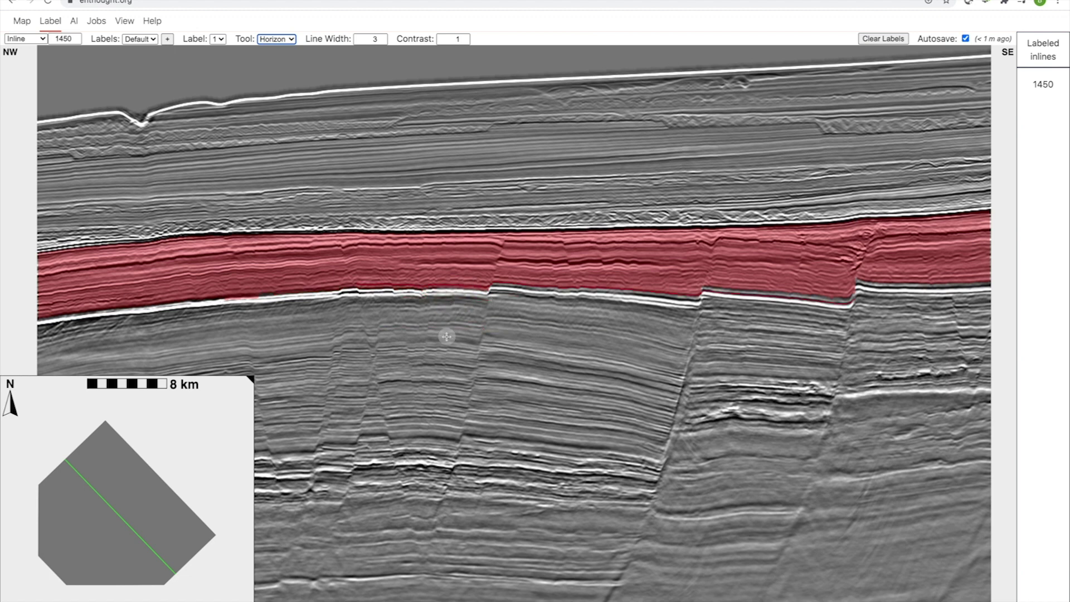
pyautogui.click(422, 289)
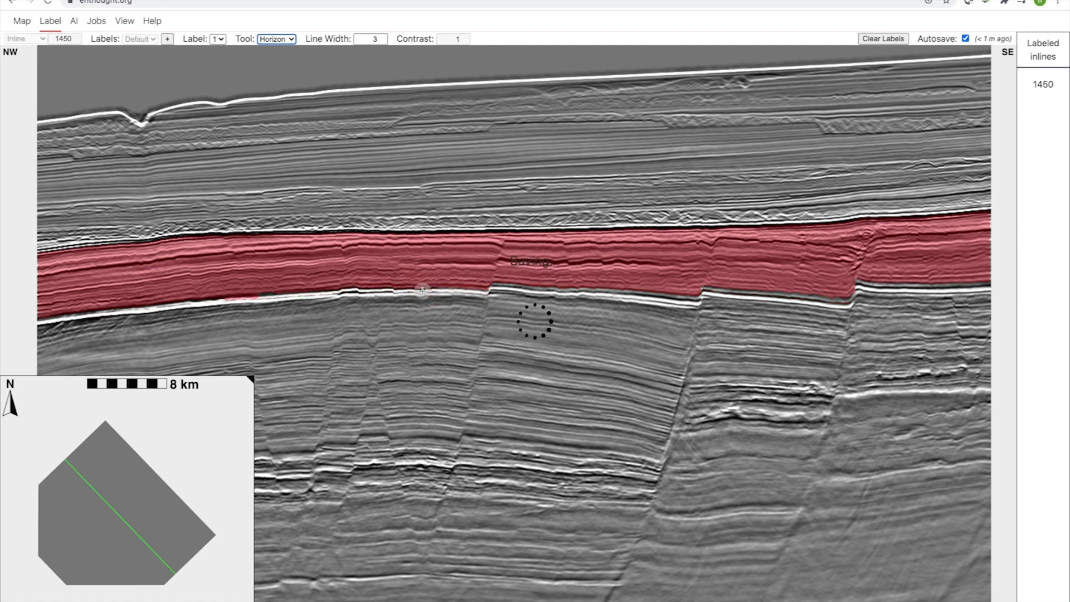
pyautogui.click(404, 285)
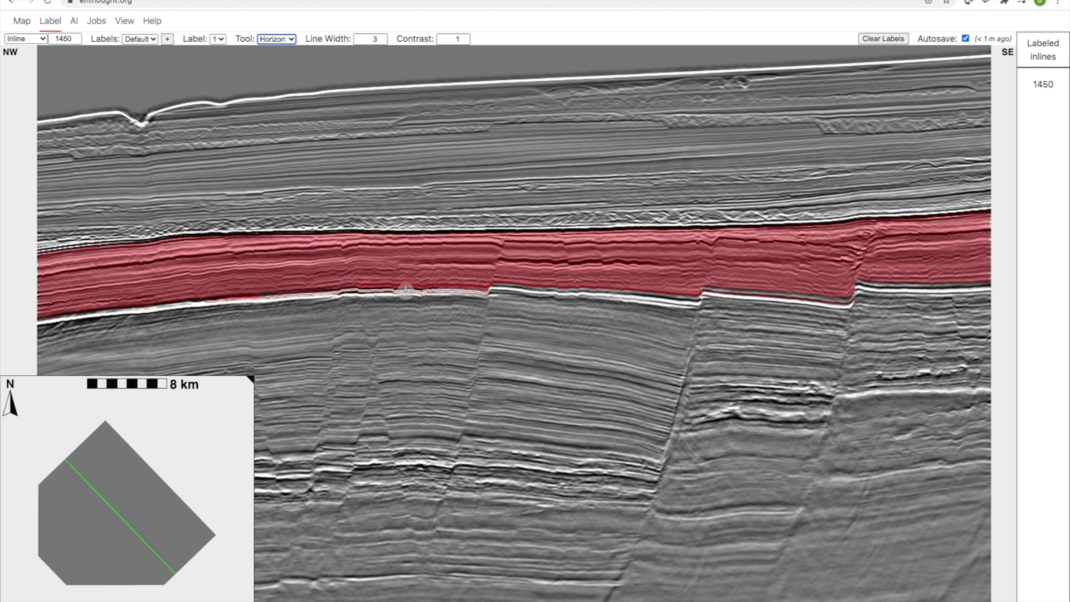
pyautogui.click(406, 290)
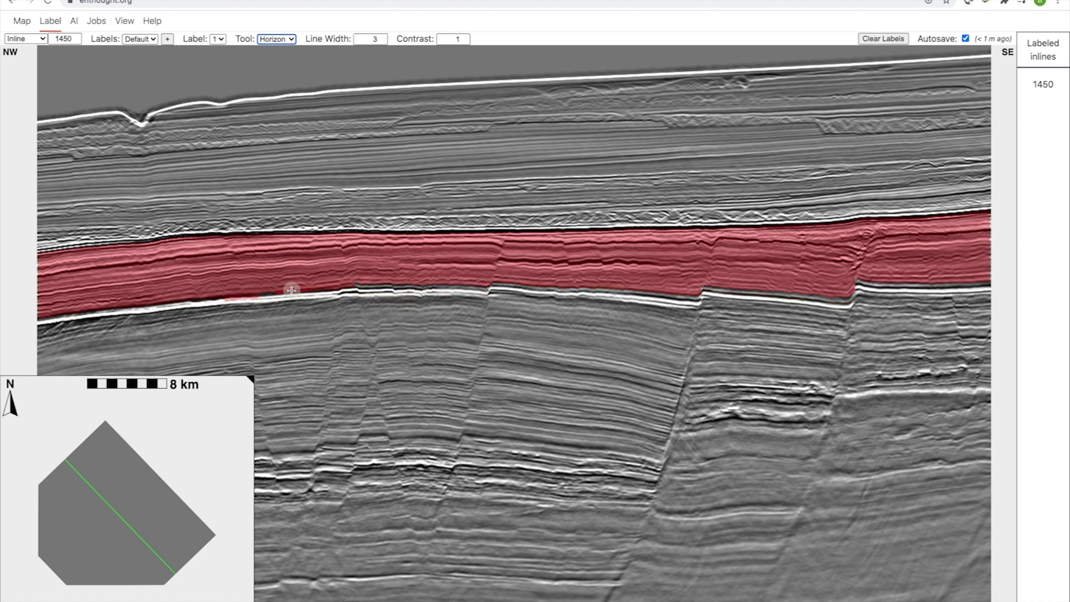
pyautogui.click(295, 294)
# Brush red along the lower horizon and touch up the paint at the fault
pyautogui.press('b')
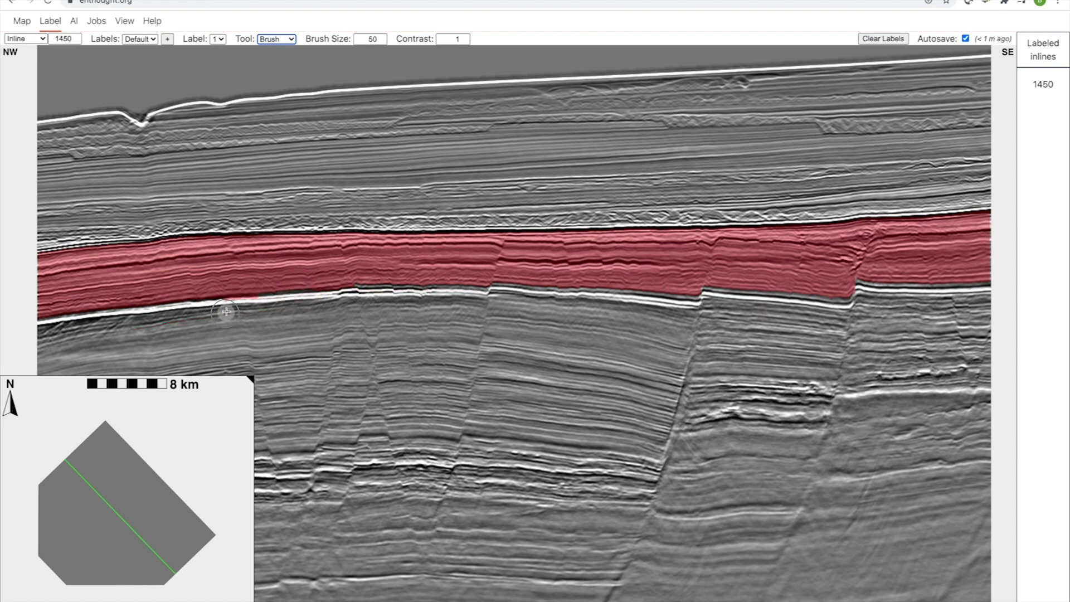
pyautogui.moveTo(227, 310)
pyautogui.mouseDown()
pyautogui.moveTo(353, 301)
pyautogui.moveTo(332, 303)
pyautogui.mouseUp()
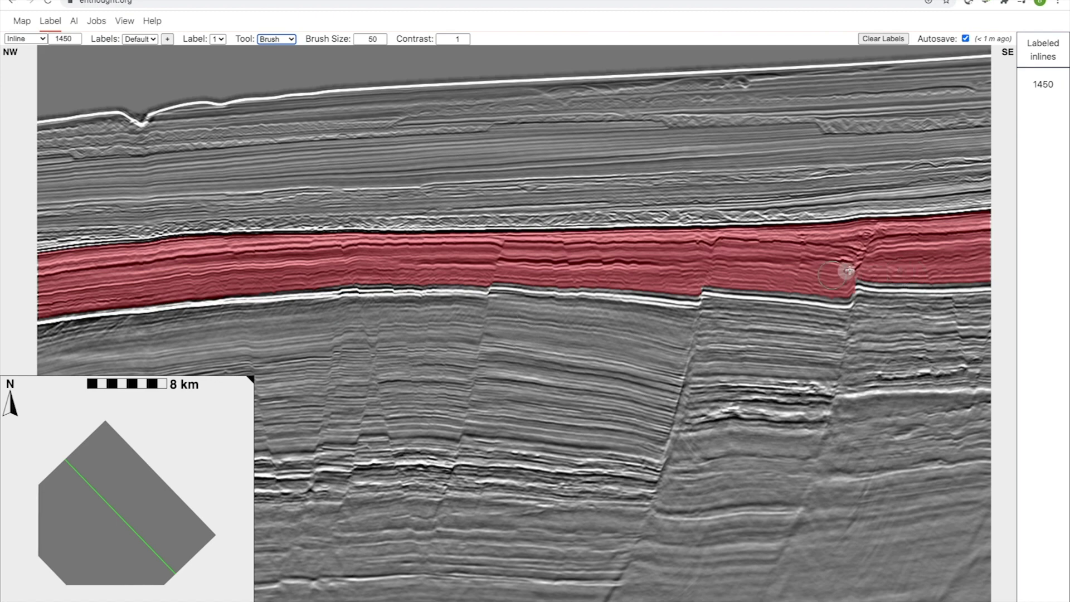
pyautogui.moveTo(857, 266); pyautogui.dragTo(854, 262)
pyautogui.scroll(-2, 723, 316)
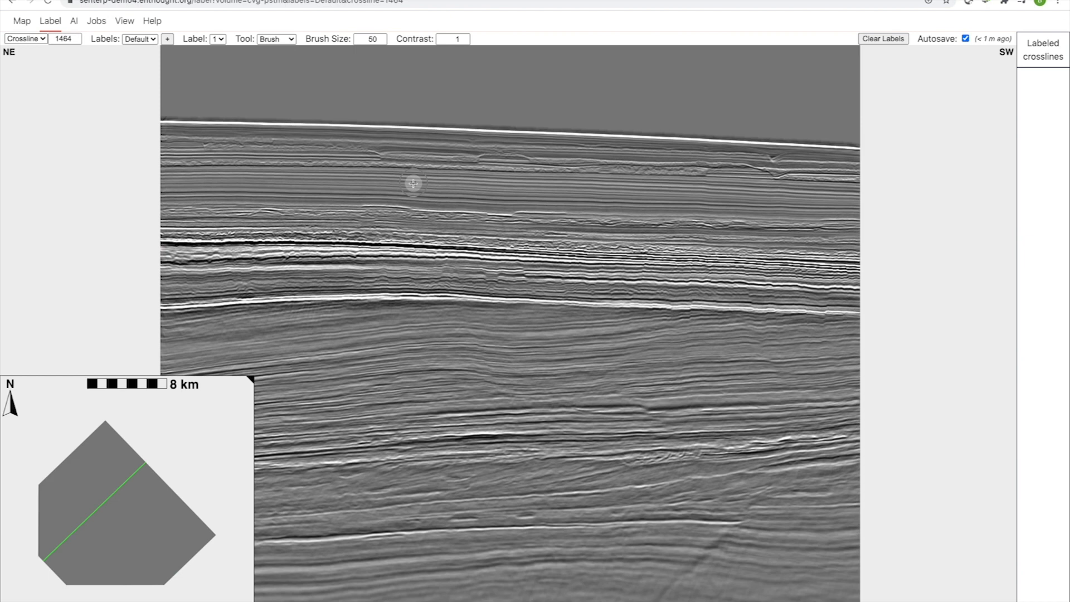
# Trace the upper and lower horizons on crossline 1464 to fill its interval red, then return to inline 1450
pyautogui.press('h')
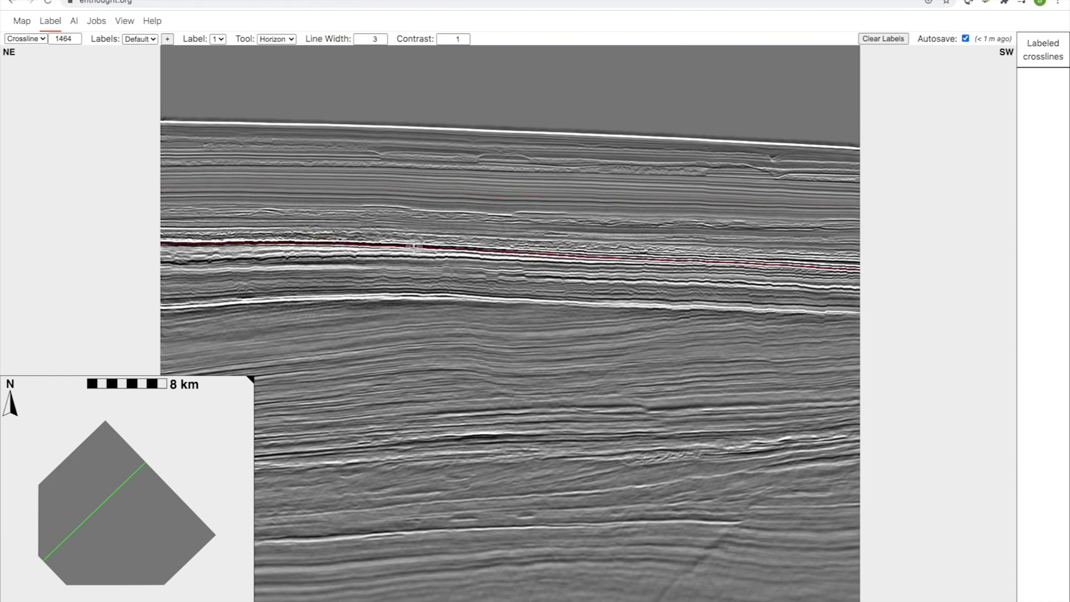
pyautogui.click(414, 245)
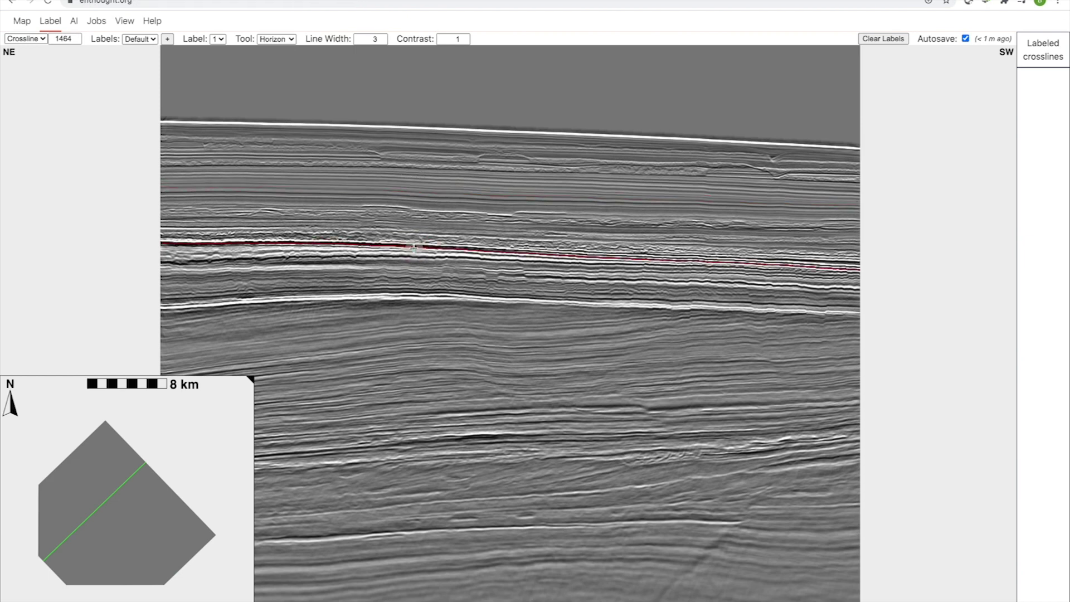
pyautogui.click(411, 295)
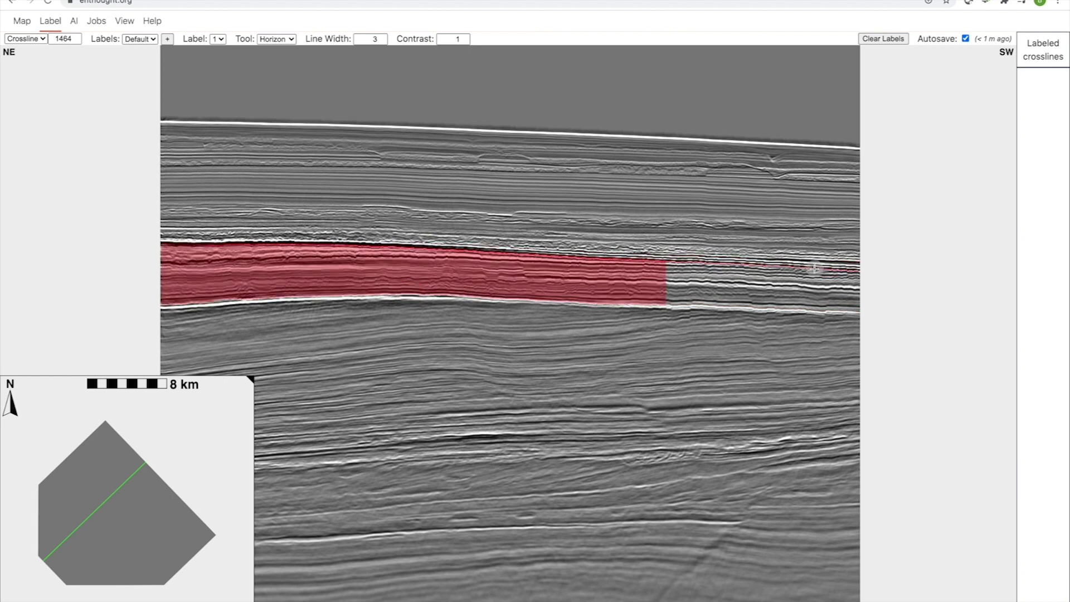
pyautogui.click(775, 305)
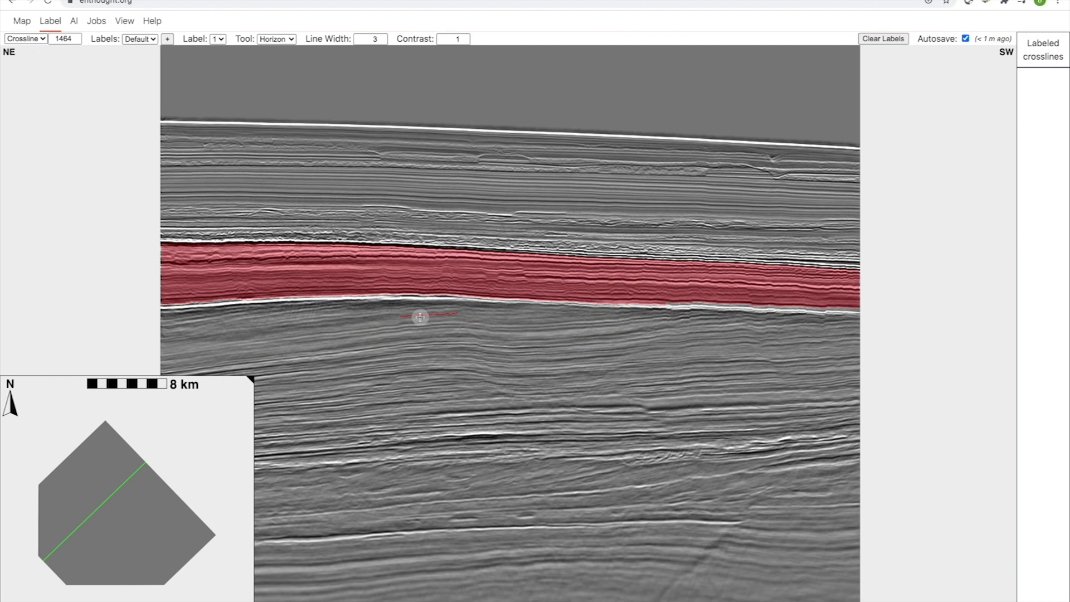
pyautogui.press('b')
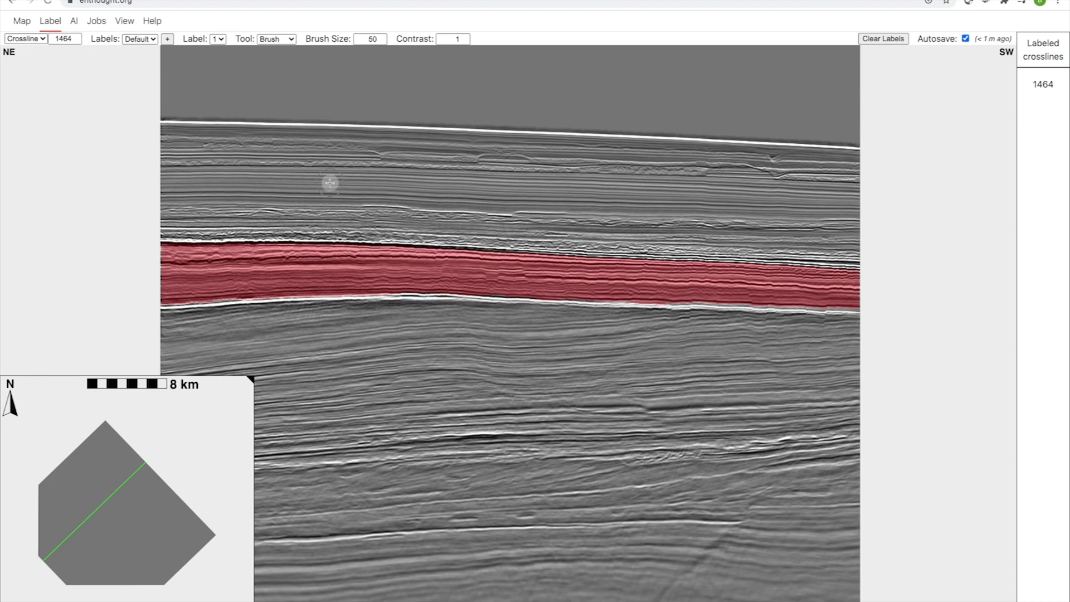
pyautogui.press('i')
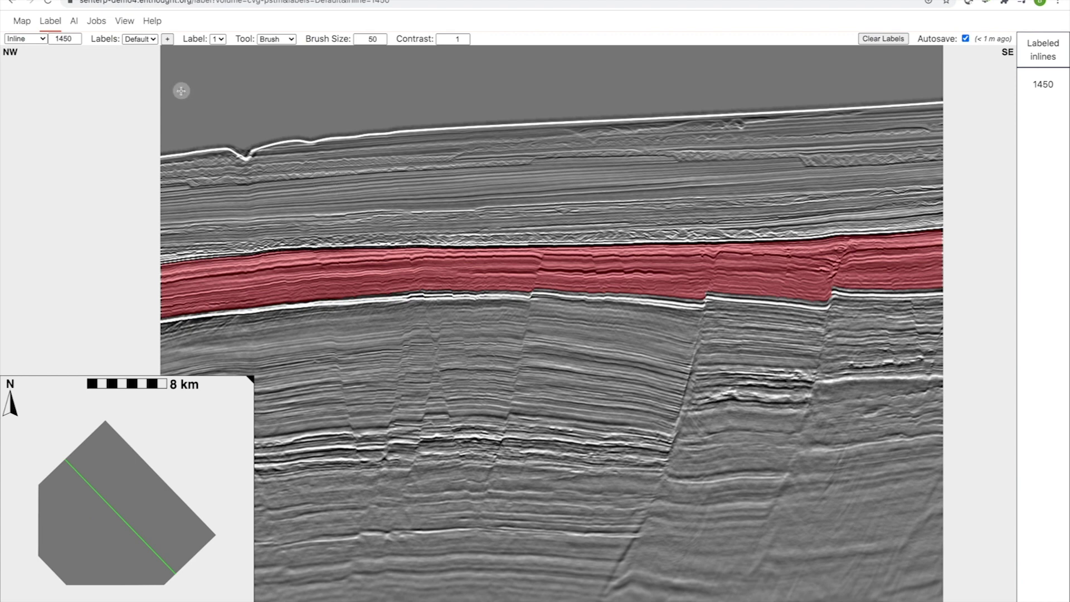
# Load inline 1450 and crossline 1464 into the 3D view
pyautogui.click(124, 20)
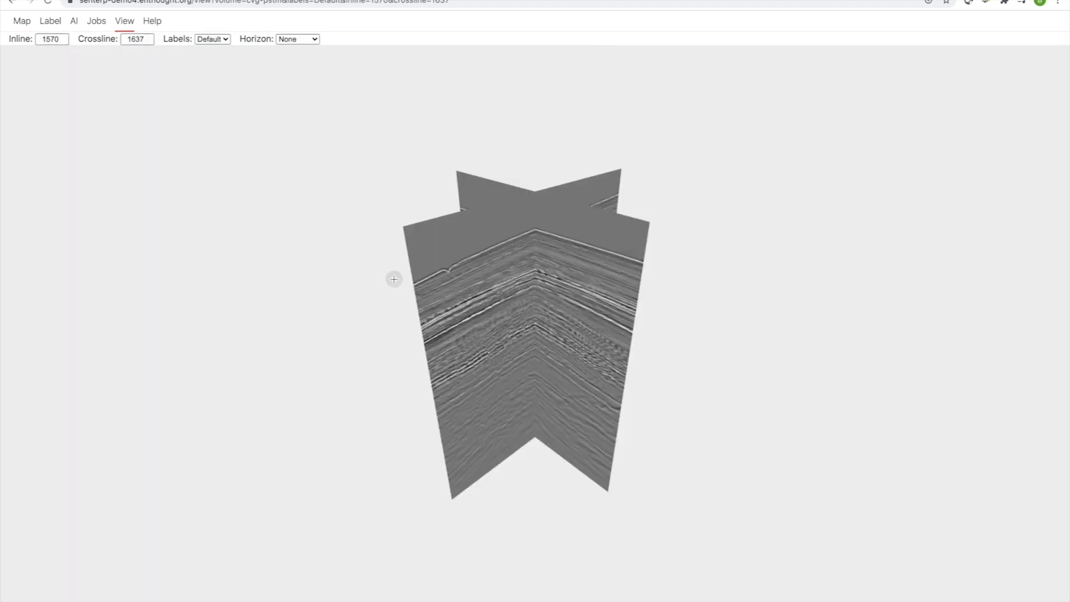
pyautogui.doubleClick(50, 39)
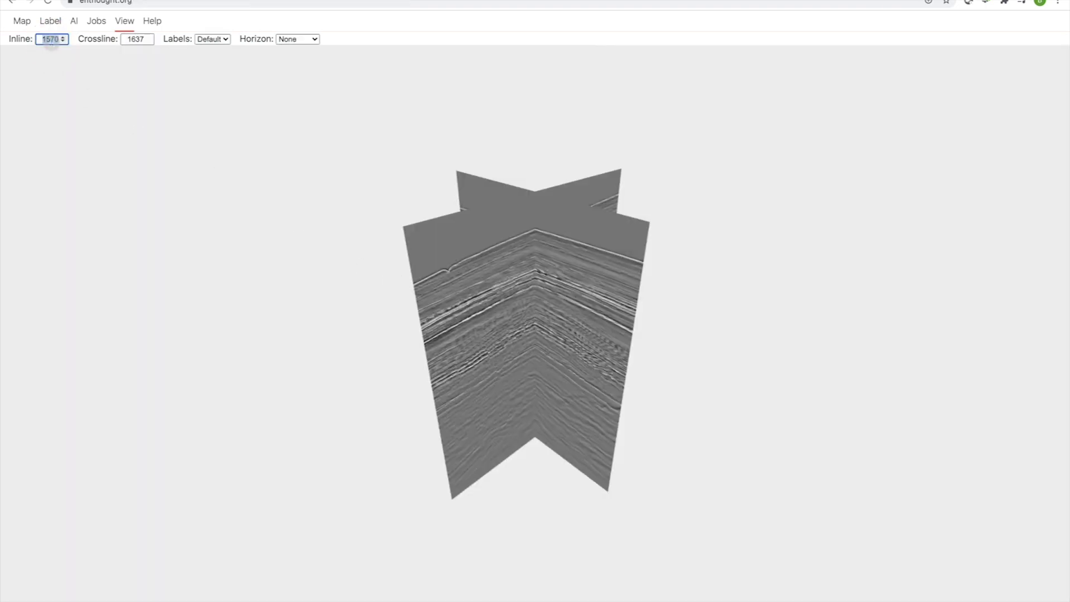
pyautogui.press('Return')
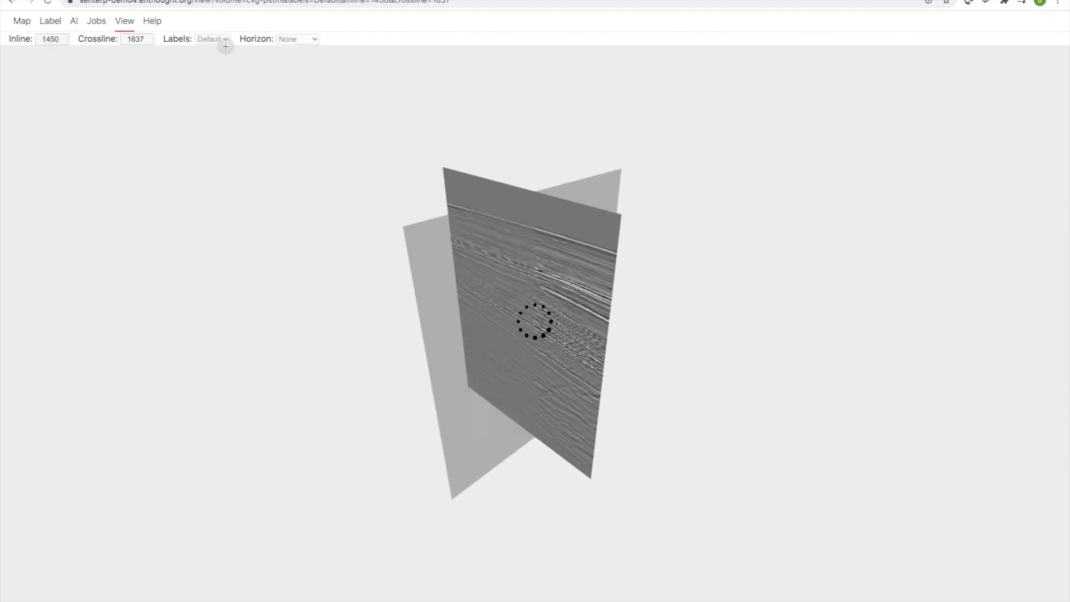
pyautogui.click(129, 39)
pyautogui.doubleClick(129, 39)
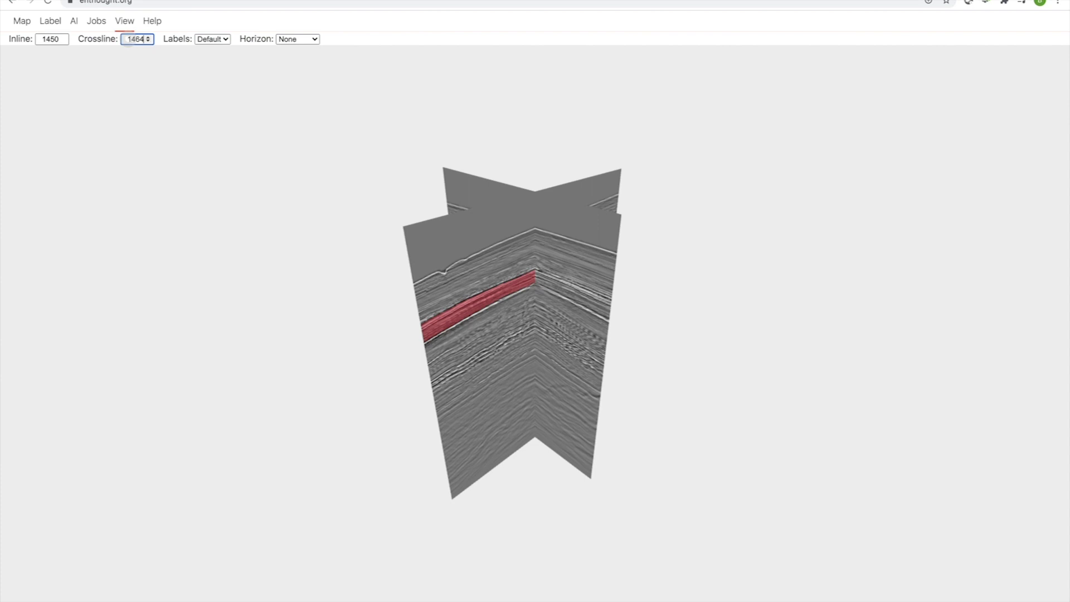
pyautogui.press('Return')
# Rotate the 3D view to face the sections' intersection and red interval tie
pyautogui.click(565, 315)
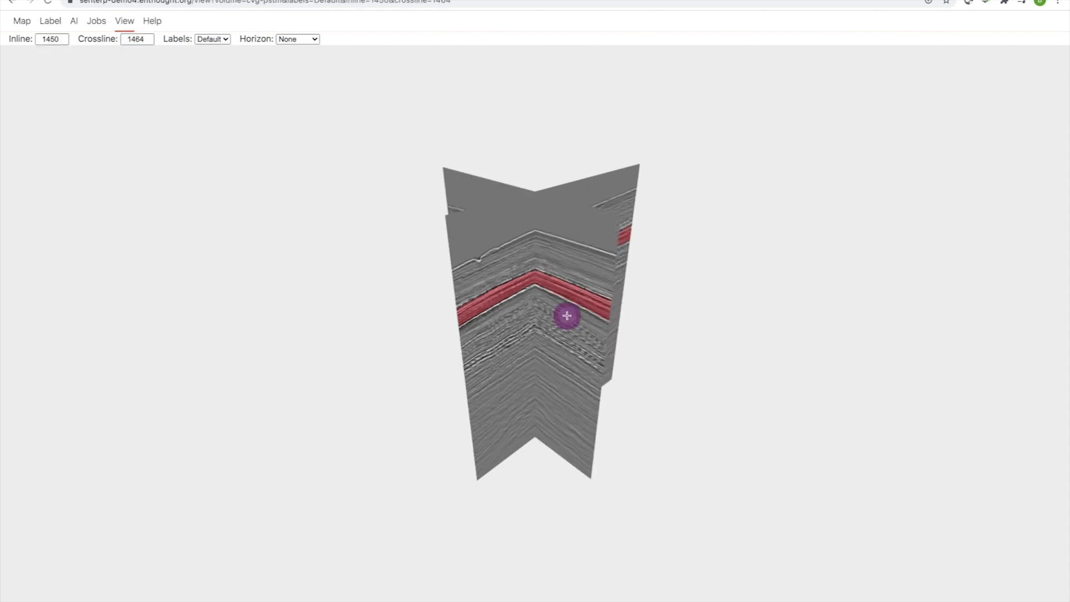
pyautogui.moveTo(567, 316); pyautogui.dragTo(664, 290)
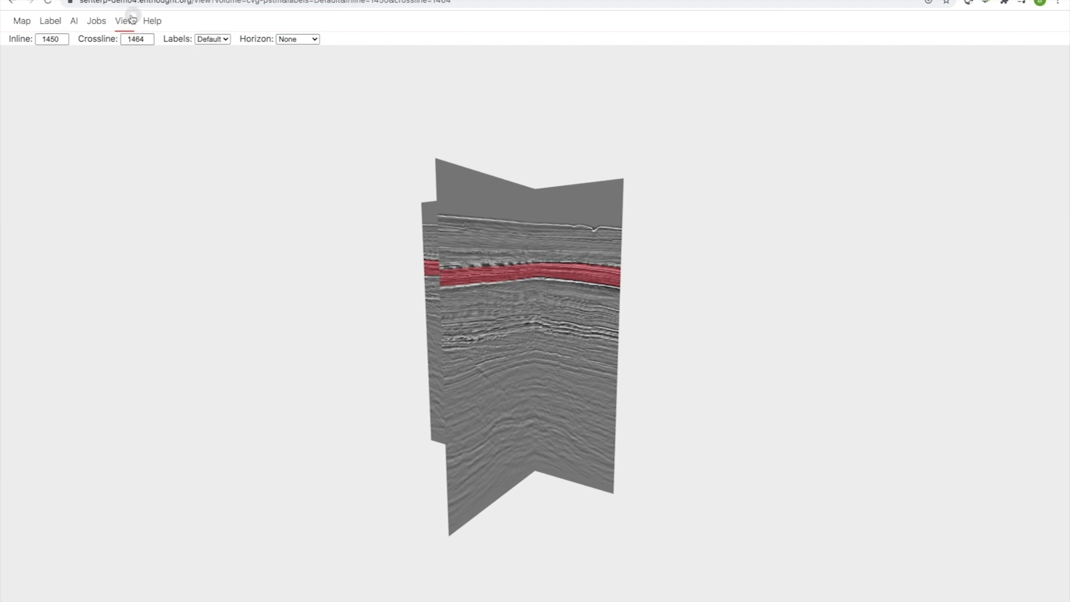
pyautogui.moveTo(507, 285)
pyautogui.mouseDown()
pyautogui.moveTo(588, 284)
pyautogui.moveTo(488, 294)
pyautogui.mouseUp()
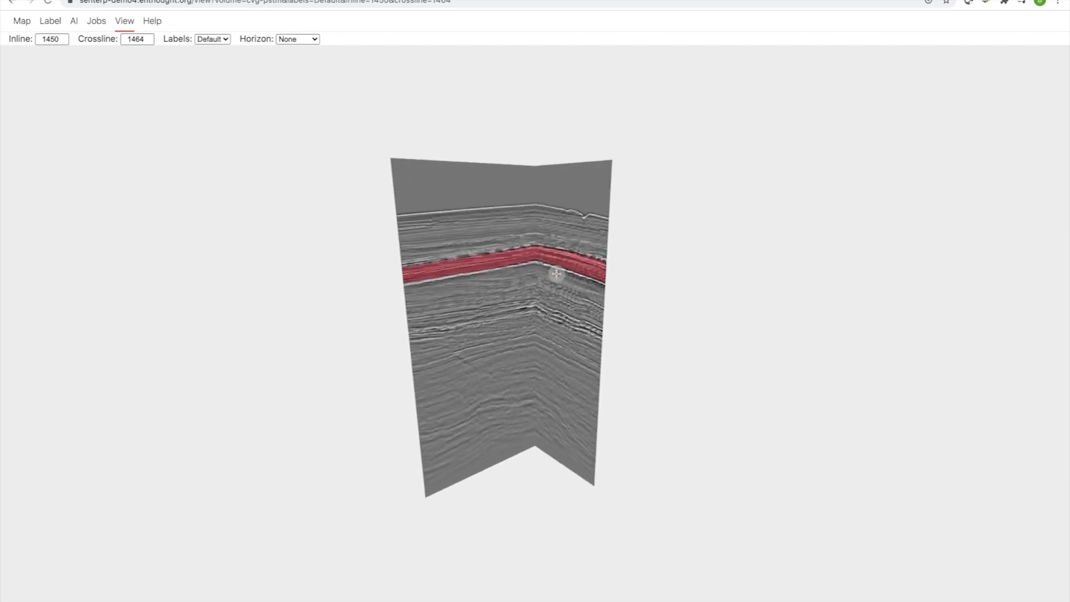
# Zoom, rotate and tilt the 3D view until the junction of the two red bands fills the screen
pyautogui.scroll(5, 543, 216)
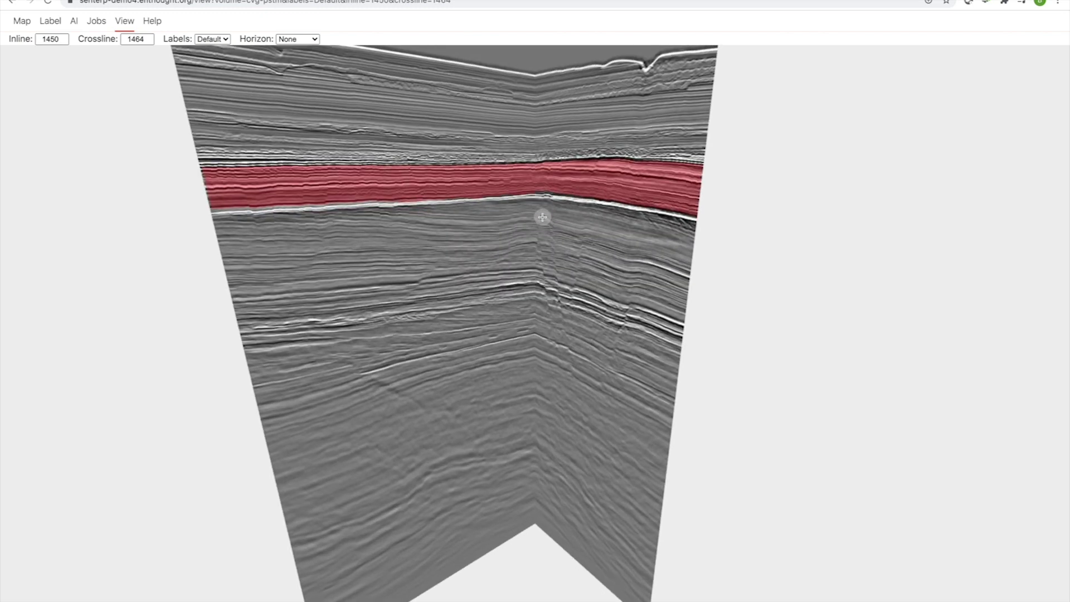
pyautogui.scroll(-3, 543, 217)
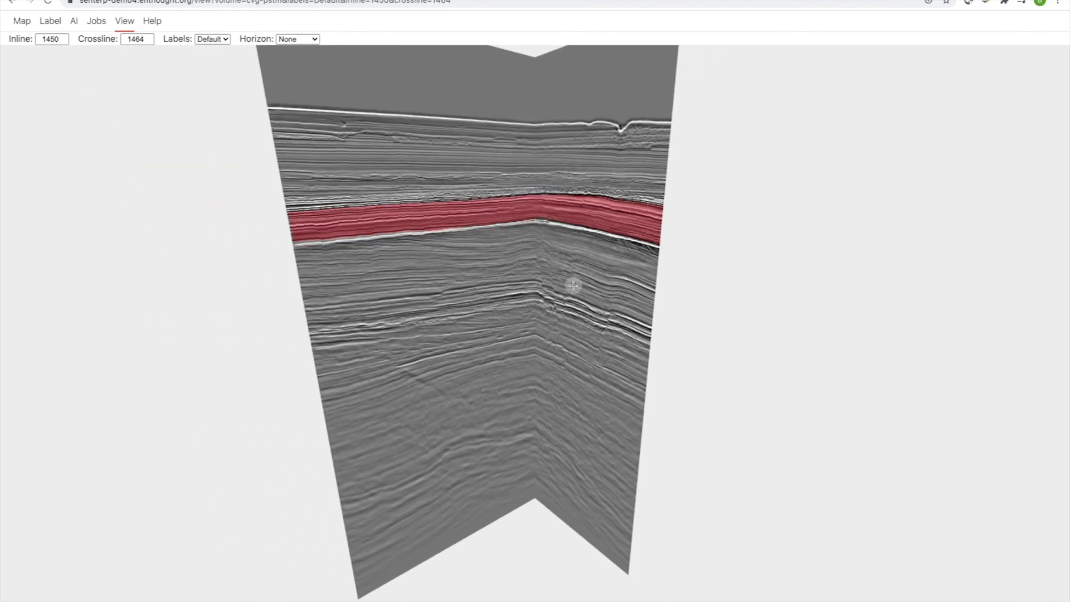
pyautogui.moveTo(574, 286)
pyautogui.mouseDown()
pyautogui.moveTo(487, 332)
pyautogui.moveTo(674, 258)
pyautogui.moveTo(573, 282)
pyautogui.moveTo(501, 244)
pyautogui.mouseUp()
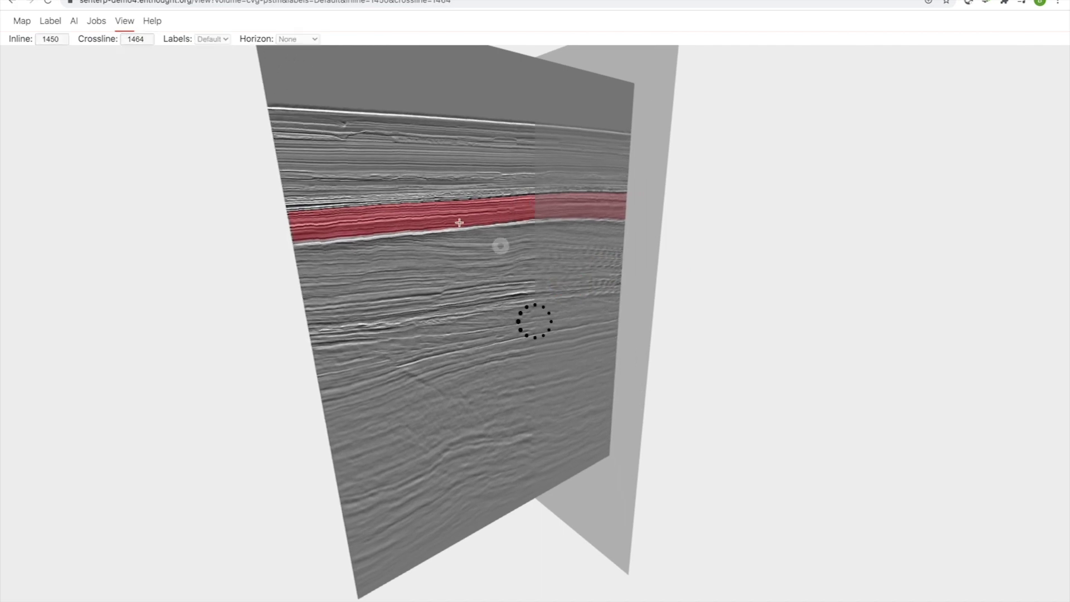
pyautogui.click(138, 40)
pyautogui.doubleClick(138, 40)
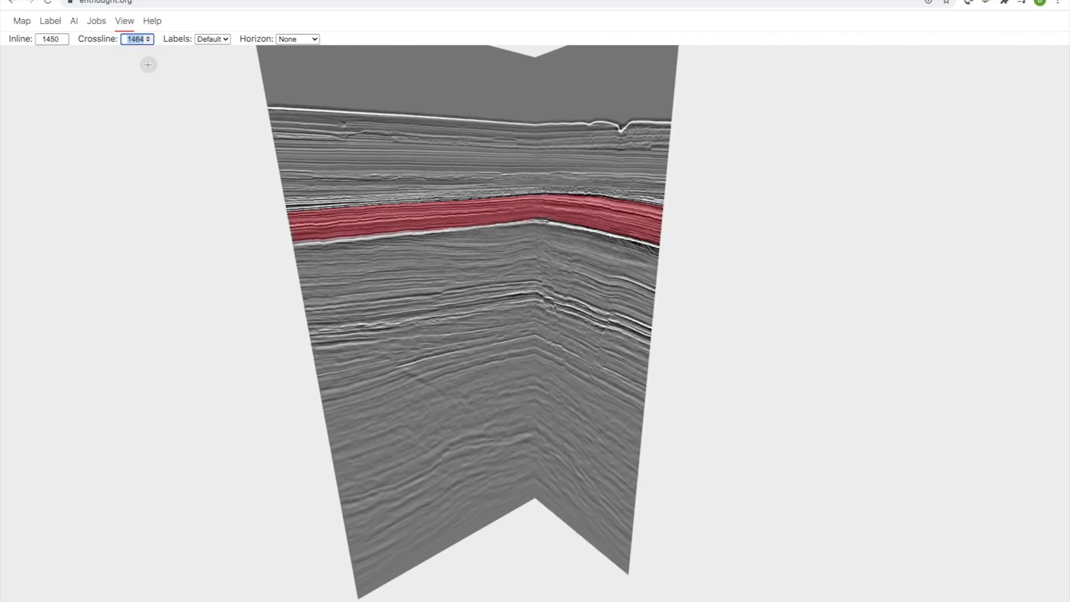
pyautogui.moveTo(530, 212); pyautogui.dragTo(634, 216)
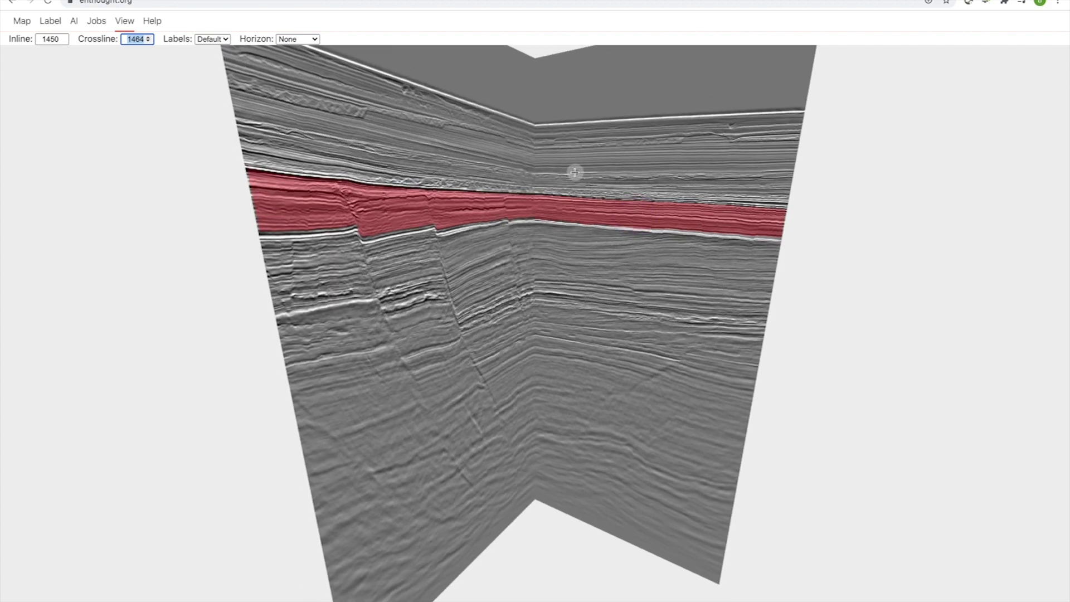
pyautogui.scroll(8, 557, 166)
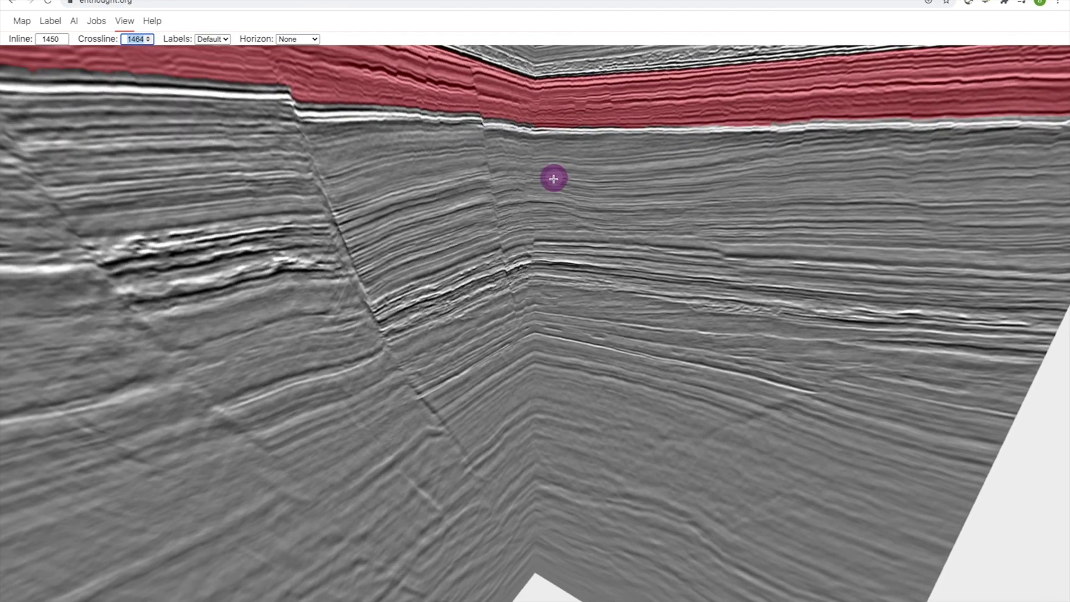
pyautogui.moveTo(554, 179); pyautogui.dragTo(551, 179)
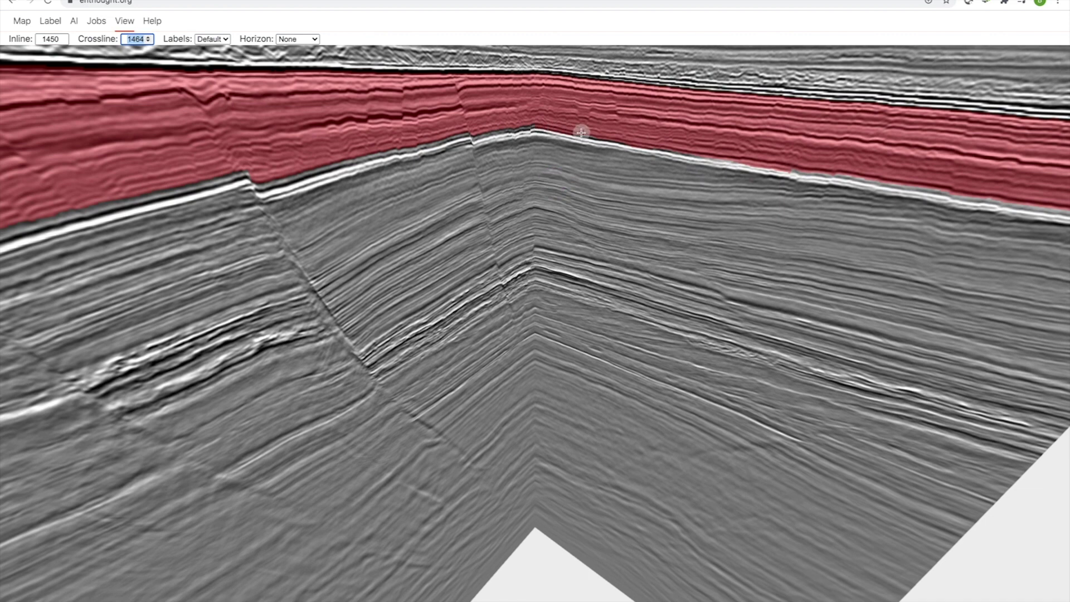
pyautogui.click(529, 126)
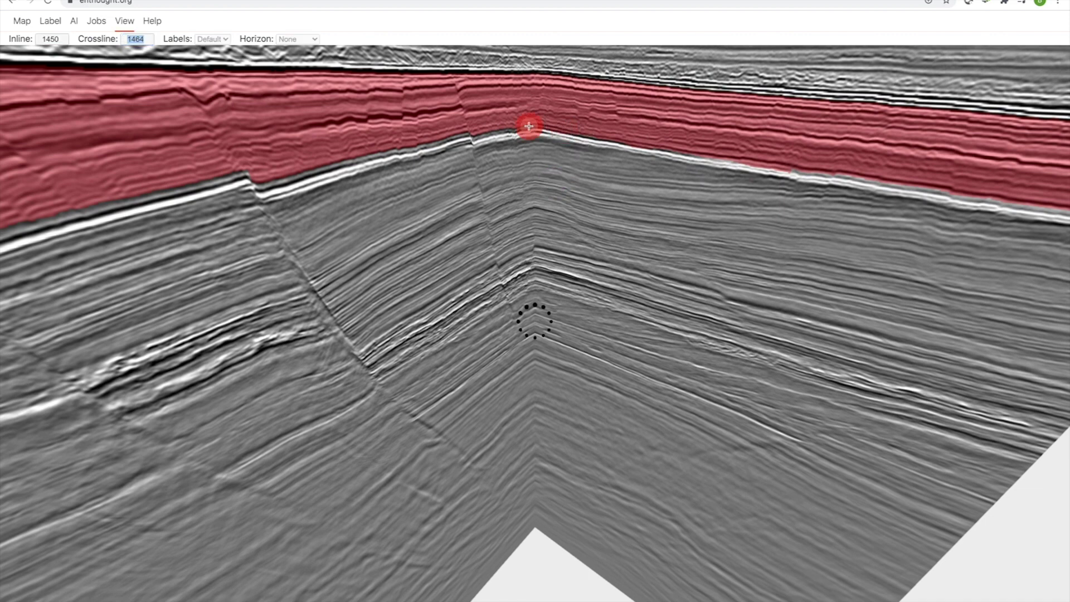